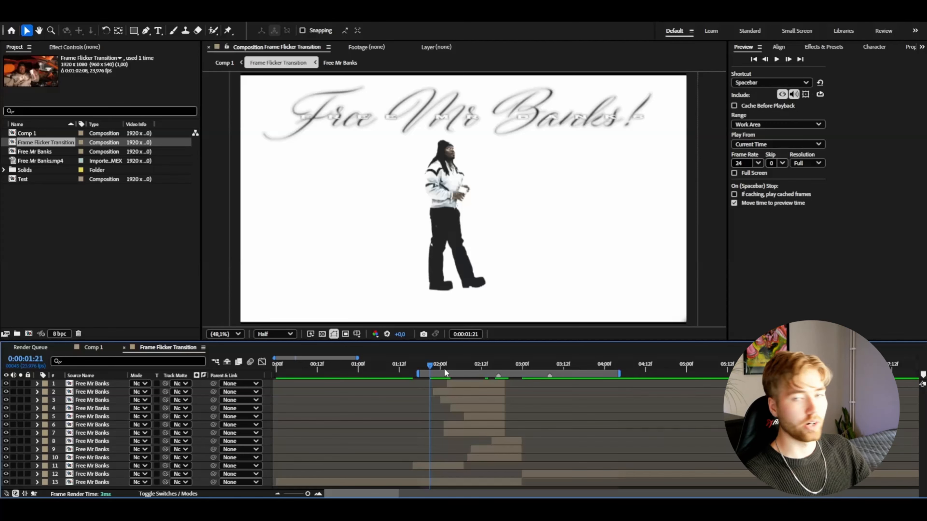
# Move the stacked short clips on layers 1–11 along the timeline so they start past the end of the work area
pyautogui.moveTo(443, 368)
pyautogui.mouseDown()
pyautogui.moveTo(459, 368)
pyautogui.moveTo(444, 369)
pyautogui.mouseUp()
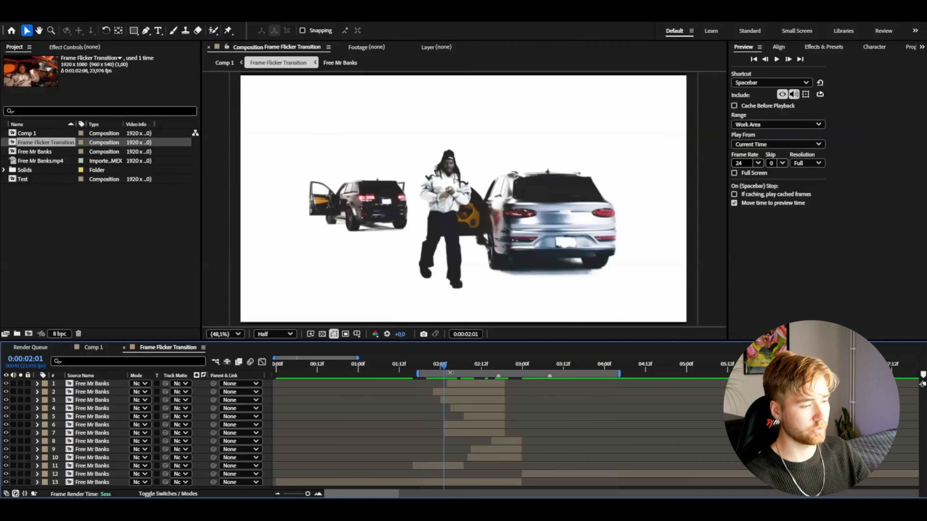
pyautogui.moveTo(484, 458); pyautogui.dragTo(678, 450)
pyautogui.moveTo(512, 440); pyautogui.dragTo(684, 440)
pyautogui.click(496, 435)
pyautogui.moveTo(496, 435); pyautogui.dragTo(701, 436)
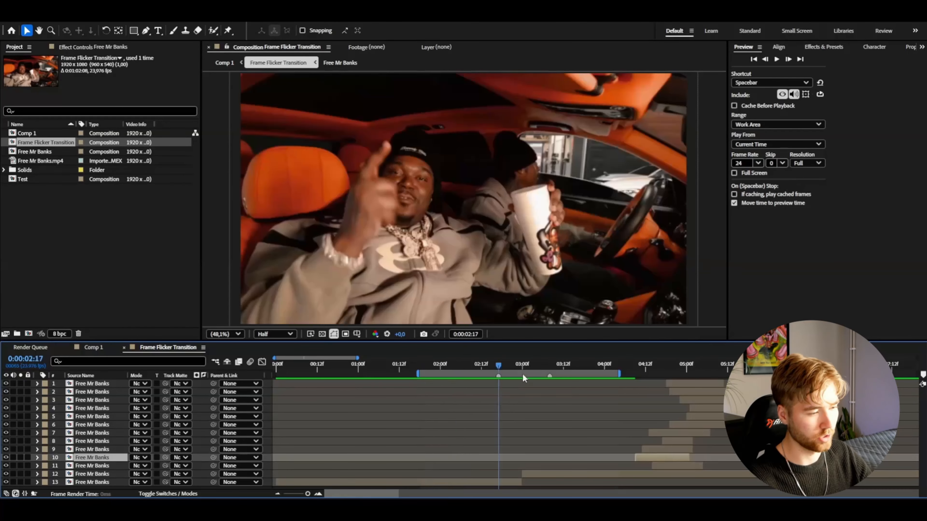
pyautogui.moveTo(521, 370); pyautogui.dragTo(421, 380)
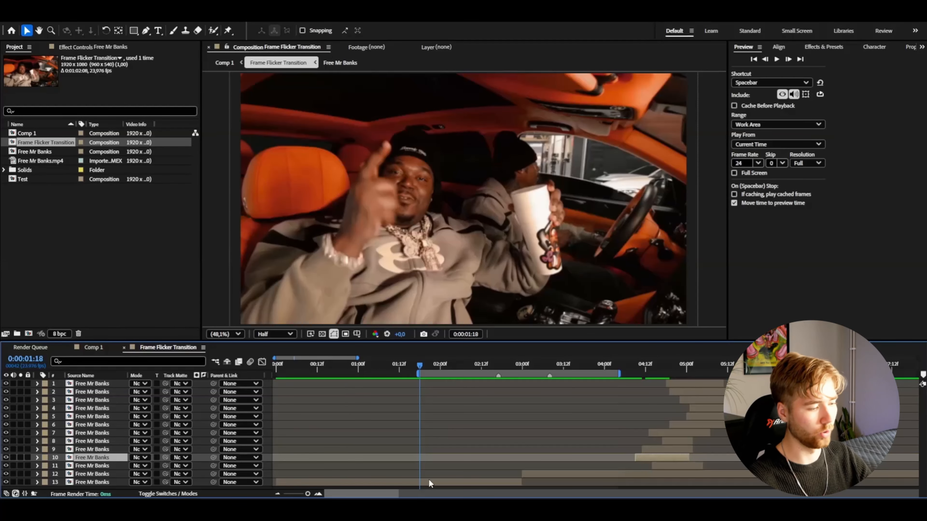
# Split the car-interior clip on layer 13 at 0:00:02:17
pyautogui.click(430, 482)
pyautogui.scroll(3, 559, 394)
pyautogui.moveTo(507, 365); pyautogui.dragTo(450, 384)
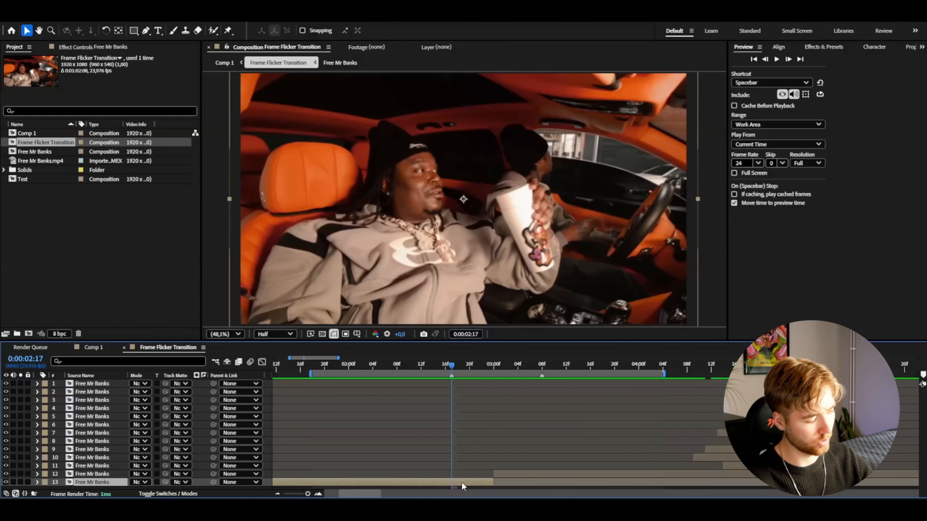
pyautogui.hotkey('ctrl', 'shift', 'd')
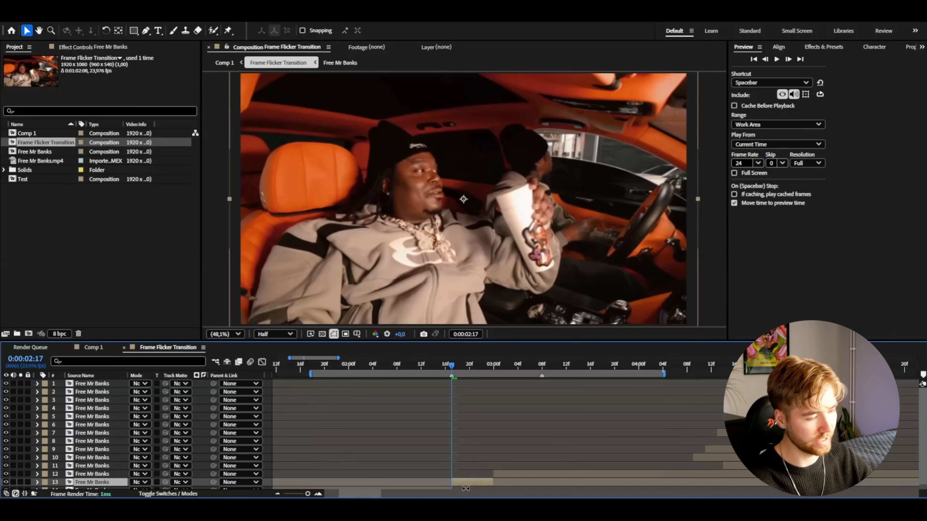
pyautogui.scroll(-1, 536, 456)
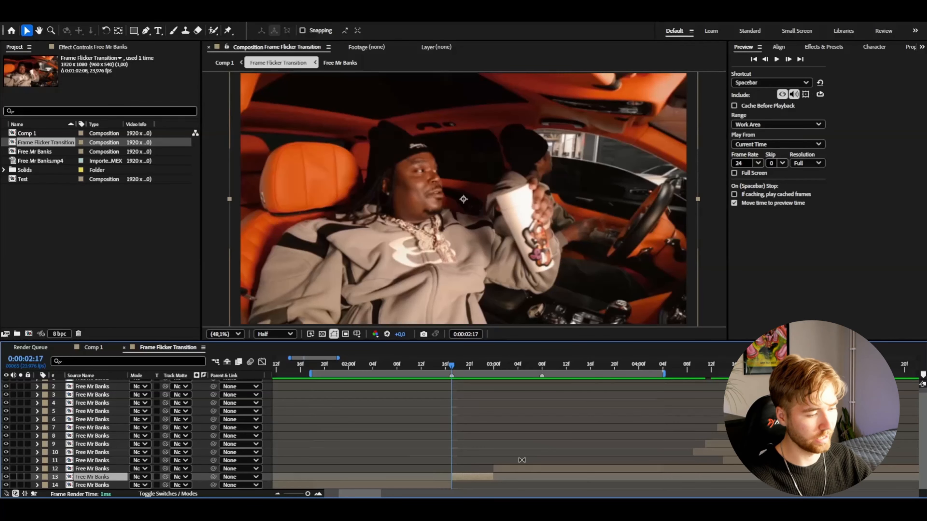
# Split the clip on layer 12 at 0:00:03:08 and save the project
pyautogui.moveTo(500, 367); pyautogui.dragTo(540, 384)
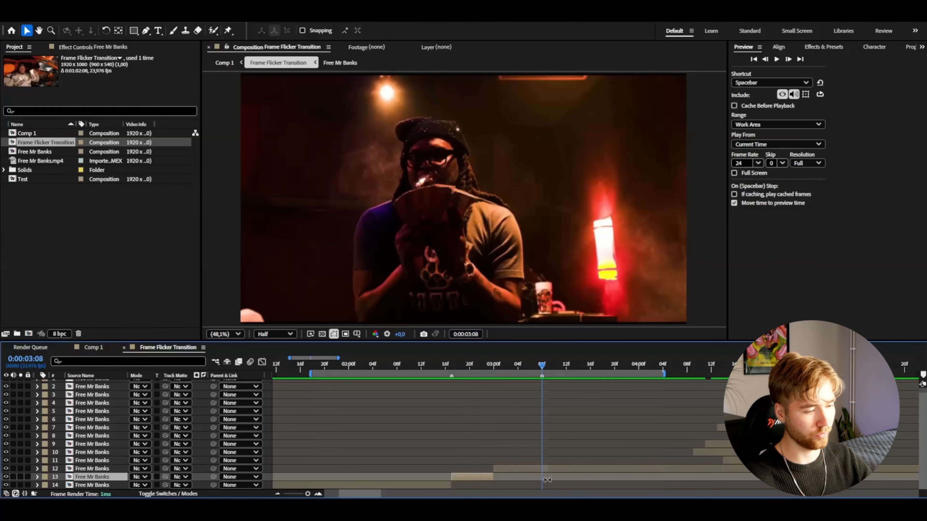
pyautogui.click(547, 470)
pyautogui.hotkey('ctrl', 'shift', 'd')
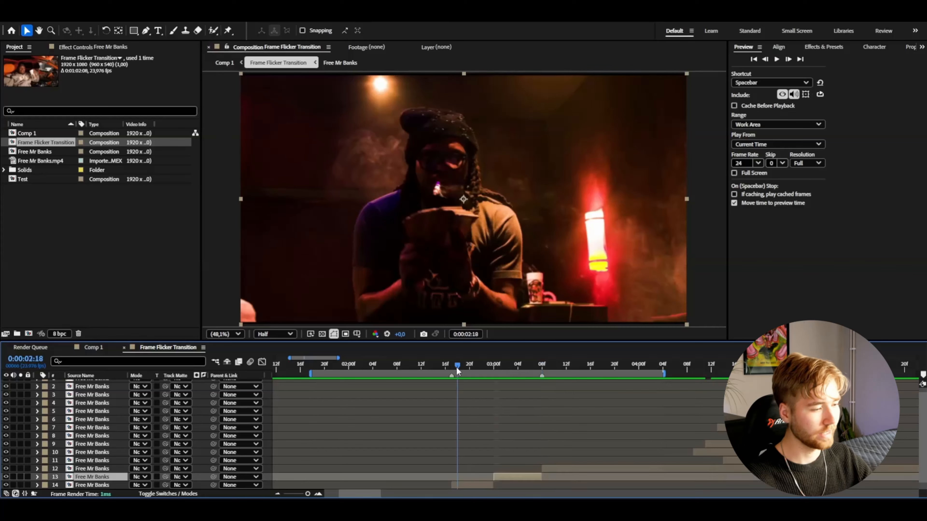
pyautogui.moveTo(457, 379); pyautogui.dragTo(452, 384)
pyautogui.hotkey('ctrl', 's')
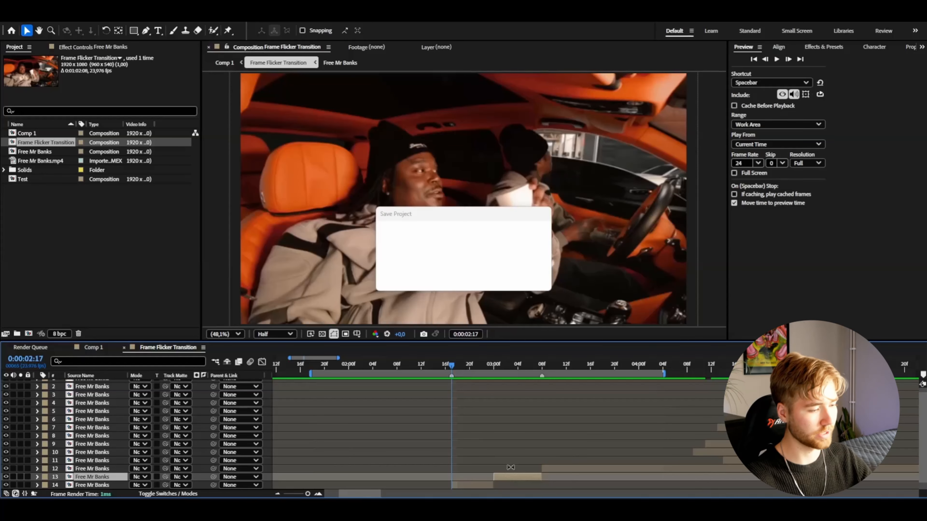
# Cut out the man holding the cup with the Roto Brush in the short clip starting at 0:00:02:17, and freeze the propagation
pyautogui.scroll(-1, 509, 465)
pyautogui.click(478, 478)
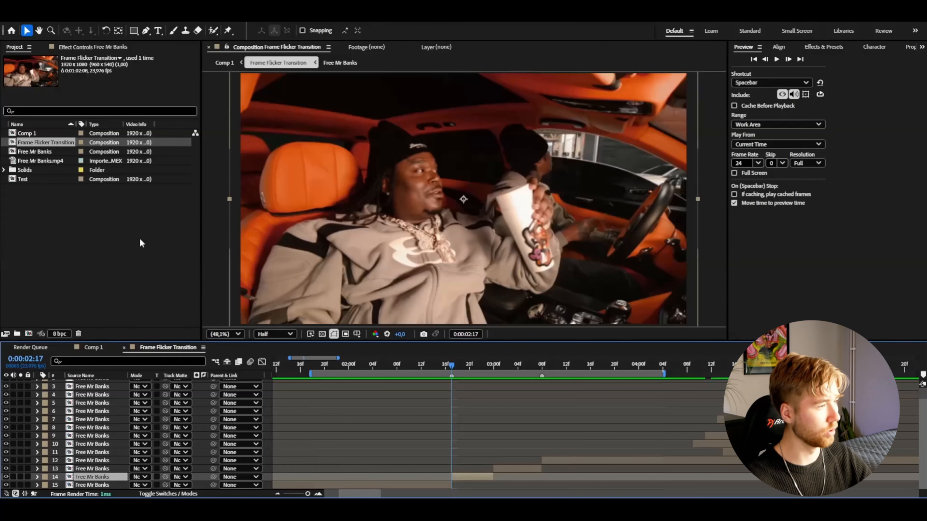
pyautogui.click(214, 31)
pyautogui.doubleClick(439, 225)
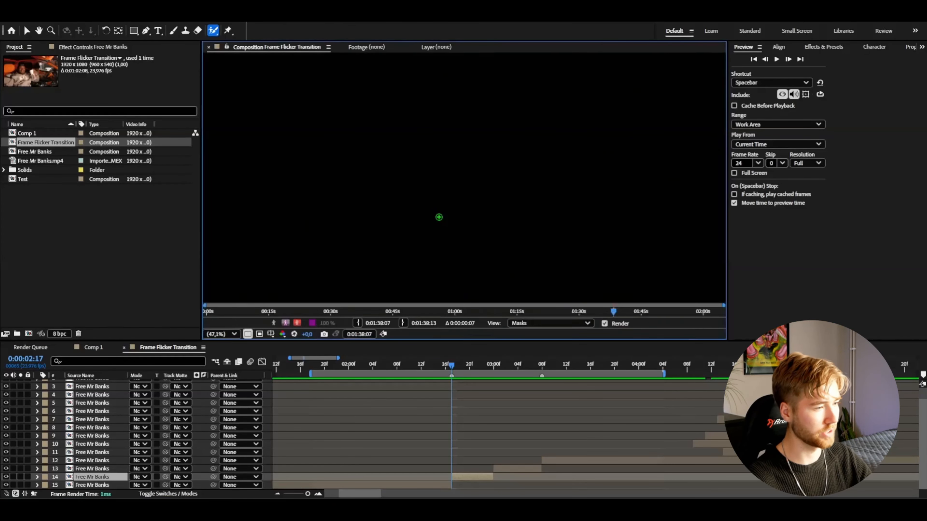
pyautogui.moveTo(412, 260)
pyautogui.mouseDown()
pyautogui.moveTo(416, 236)
pyautogui.moveTo(381, 213)
pyautogui.moveTo(325, 269)
pyautogui.moveTo(393, 182)
pyautogui.moveTo(396, 115)
pyautogui.mouseUp()
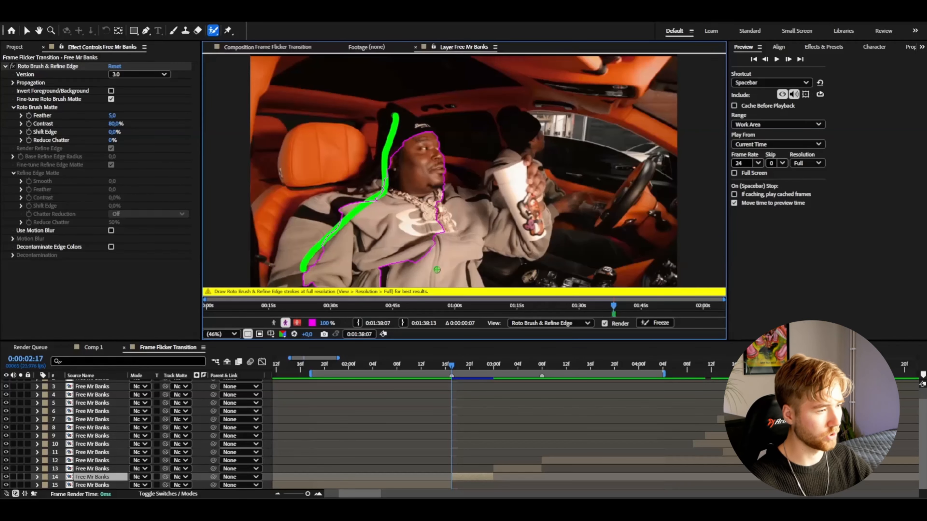
pyautogui.scroll(1, 418, 168)
pyautogui.scroll(-2, 380, 174)
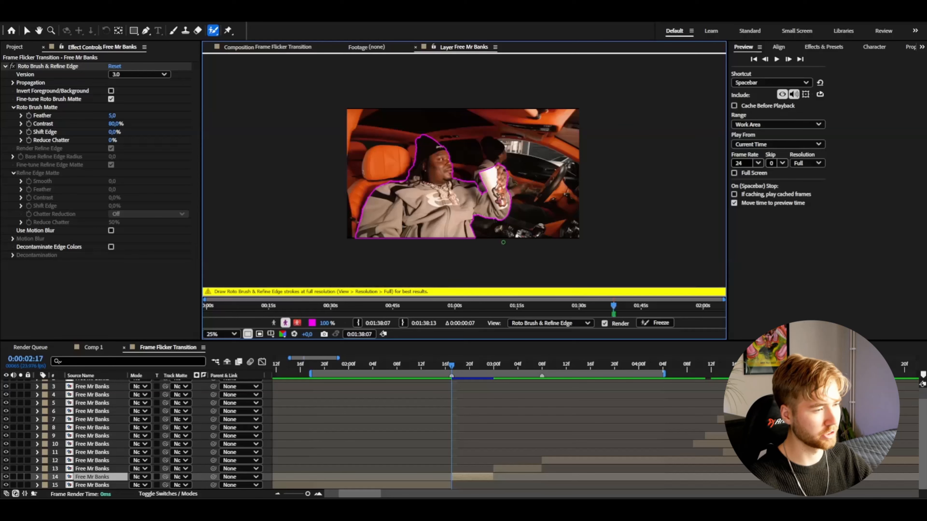
pyautogui.scroll(2, 484, 222)
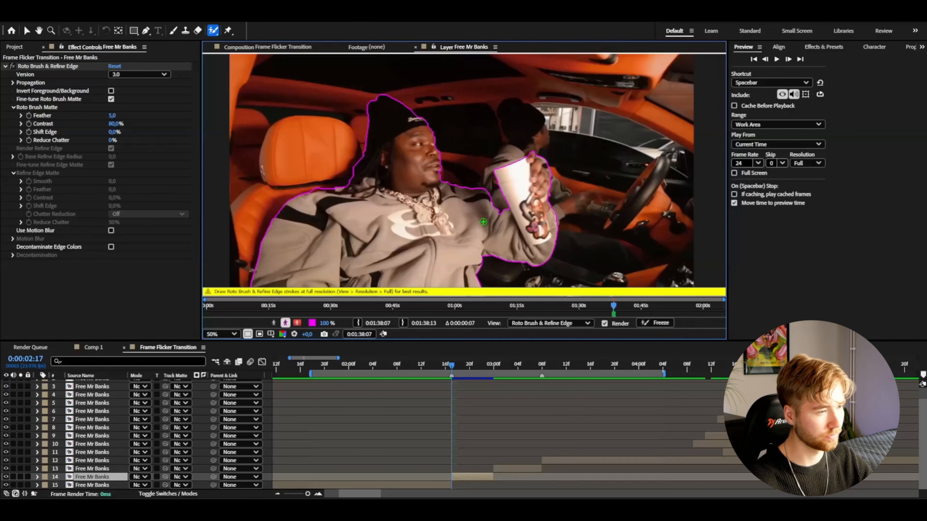
pyautogui.scroll(-2, 483, 222)
pyautogui.click(656, 322)
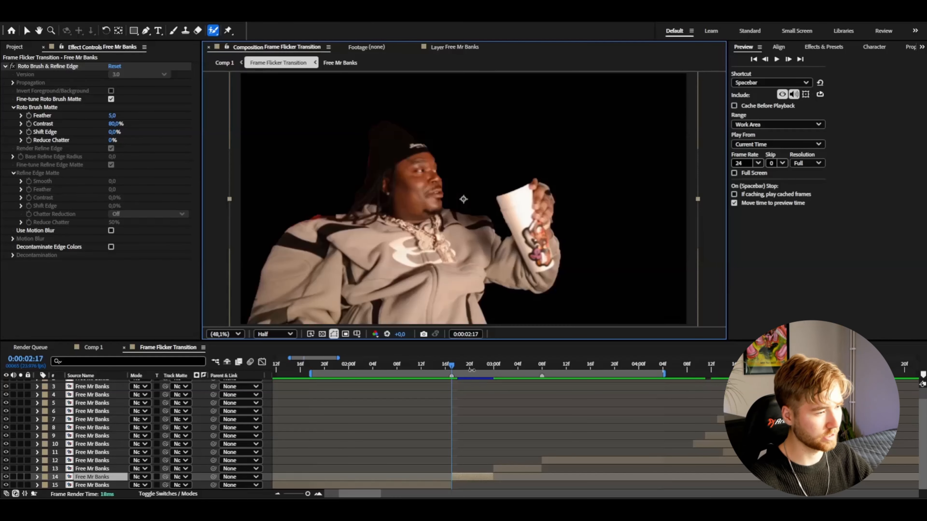
pyautogui.moveTo(471, 369); pyautogui.dragTo(476, 368)
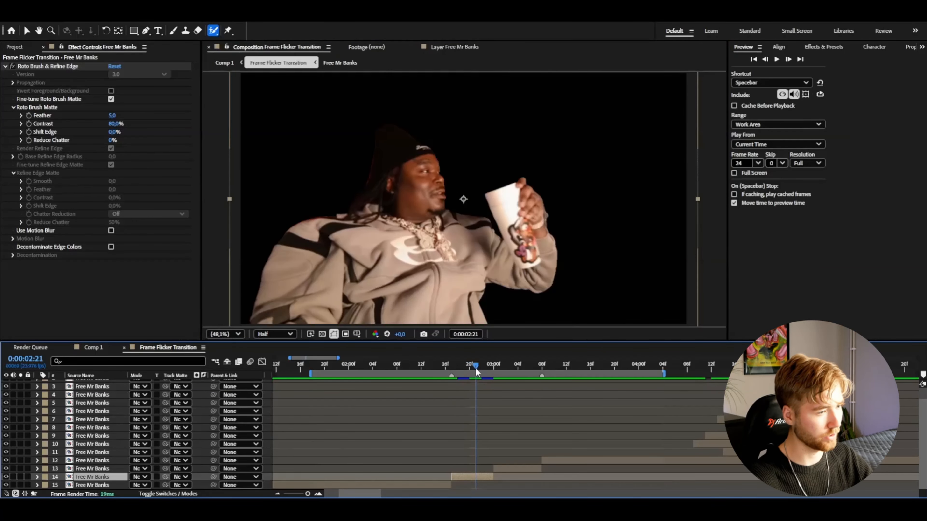
# Duplicate the rotoscoped clip and delete the Roto Brush & Refine Edge effect from the lower copy
pyautogui.hotkey('ctrl', 'd')
pyautogui.click(469, 485)
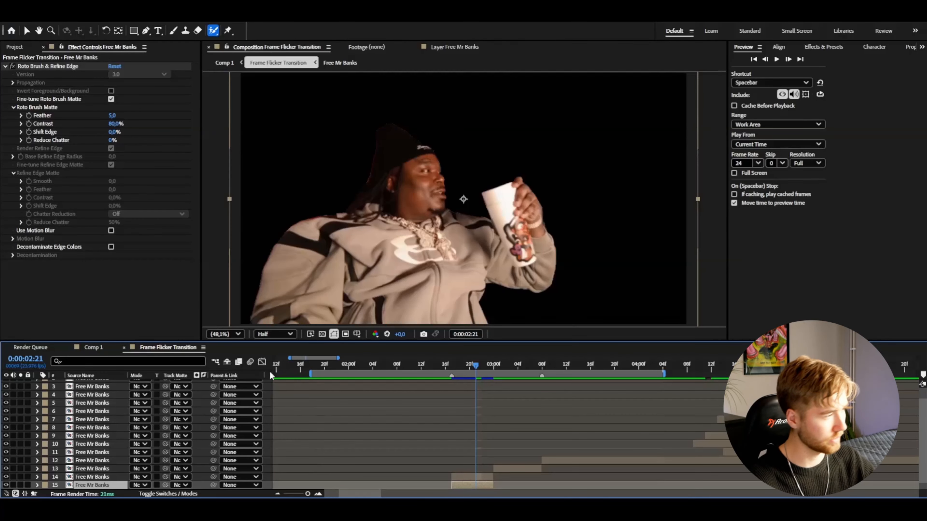
pyautogui.click(41, 66)
pyautogui.press('Delete')
pyautogui.click(451, 367)
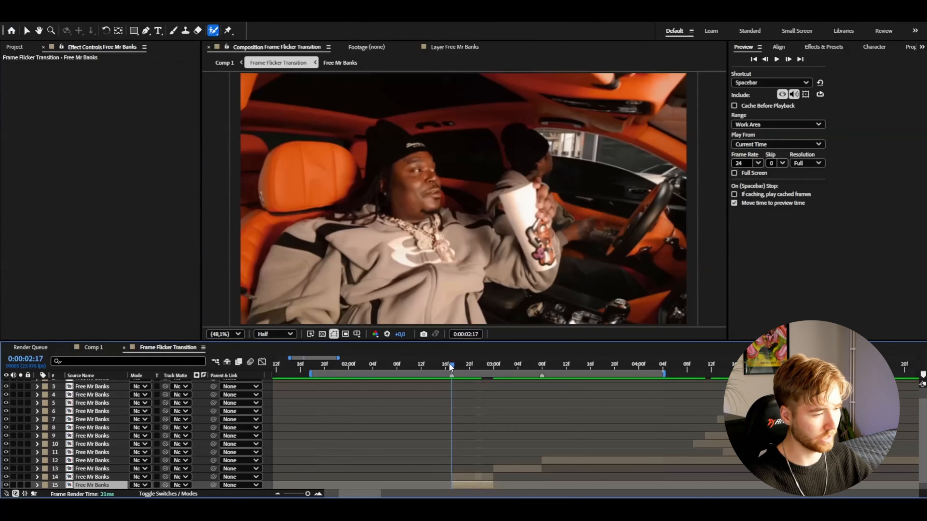
# Rename the lower copy "1 bg" and the rotoscoped copy "1 roto", giving the rotoscoped layer a yellow label
pyautogui.rightClick(117, 485)
pyautogui.click(168, 454)
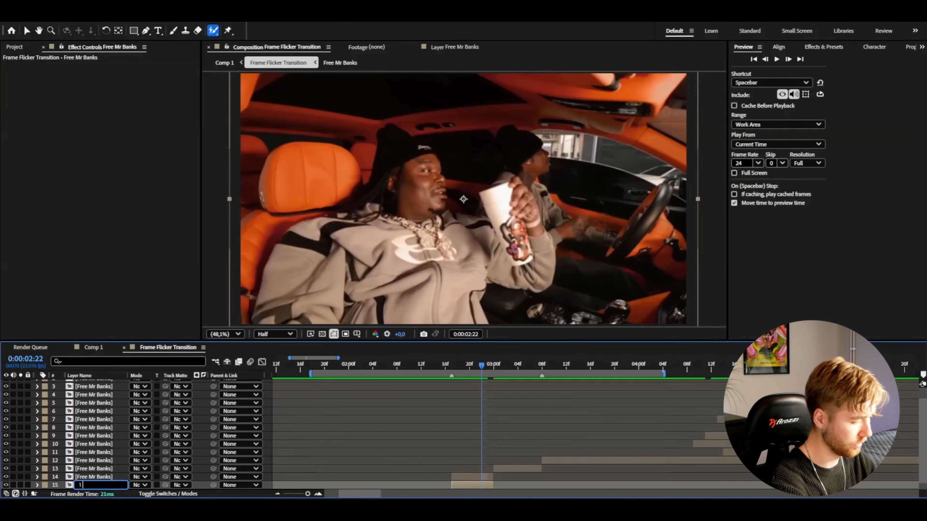
pyautogui.press('Return')
pyautogui.click(489, 477)
pyautogui.press('Return')
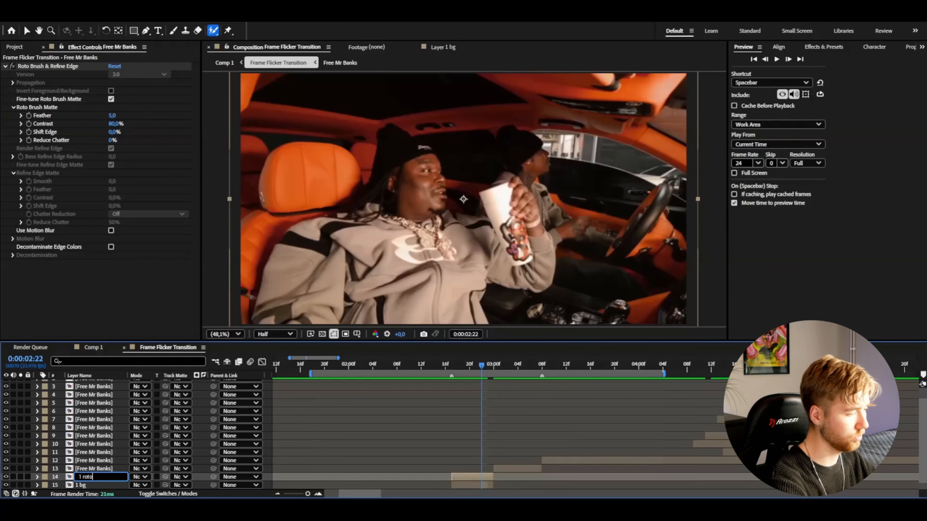
pyautogui.press('Return')
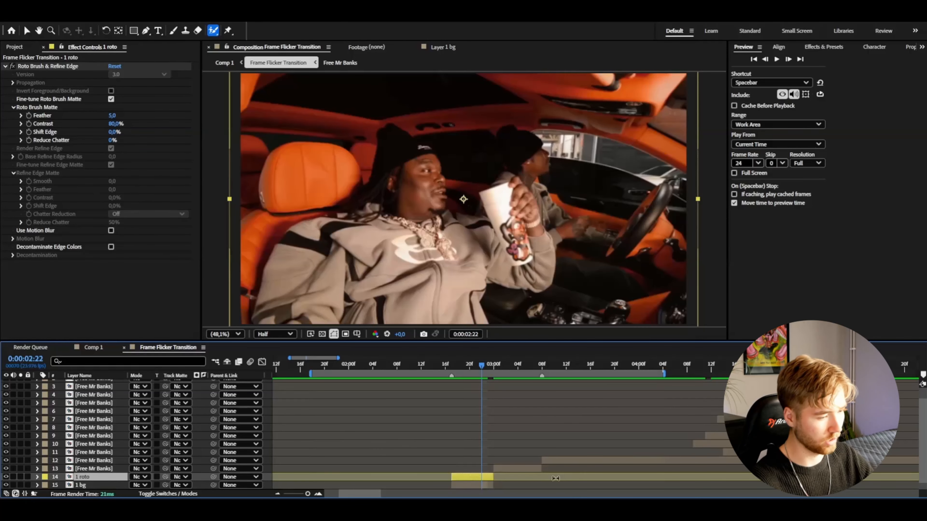
# Cut out the man in the short clip starting at 0:00:03:00 with the Roto Brush and freeze the propagation
pyautogui.click(499, 470)
pyautogui.press('i')
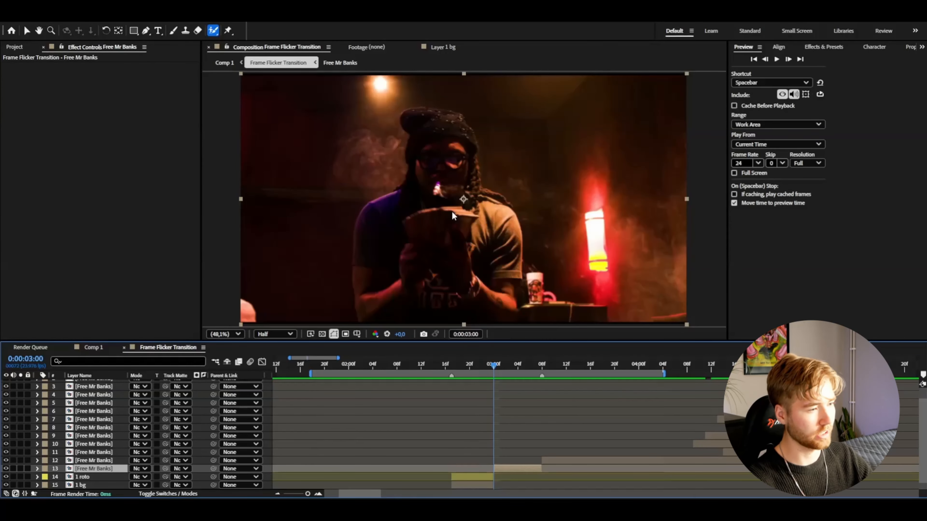
pyautogui.doubleClick(450, 216)
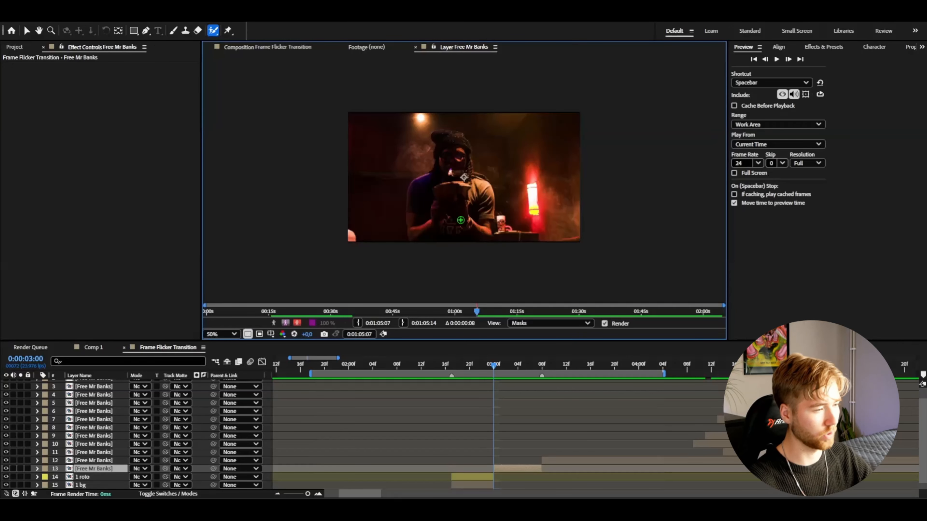
pyautogui.moveTo(460, 220); pyautogui.dragTo(457, 190)
pyautogui.click(653, 323)
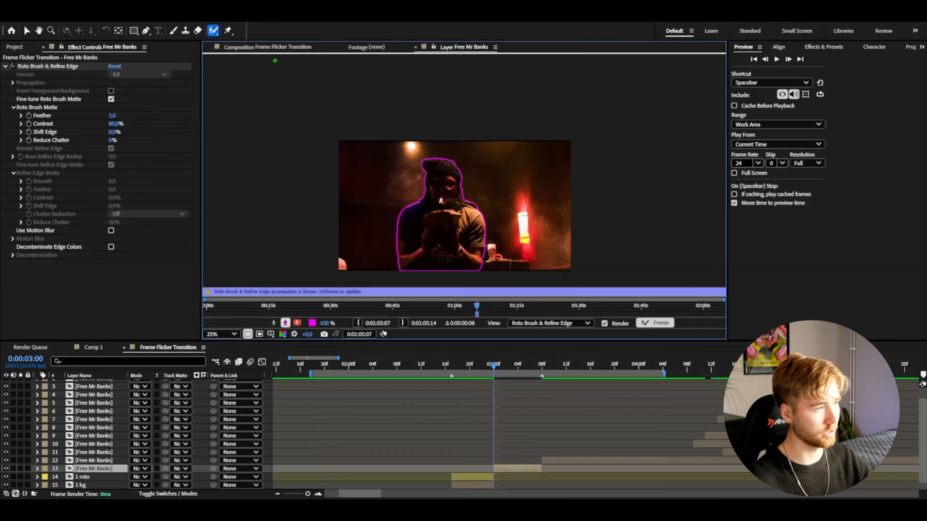
pyautogui.click(272, 46)
# Duplicate the second rotoscoped clip, place the selected copy beneath the other, and delete its Roto Brush & Refine Edge effect
pyautogui.click(510, 469)
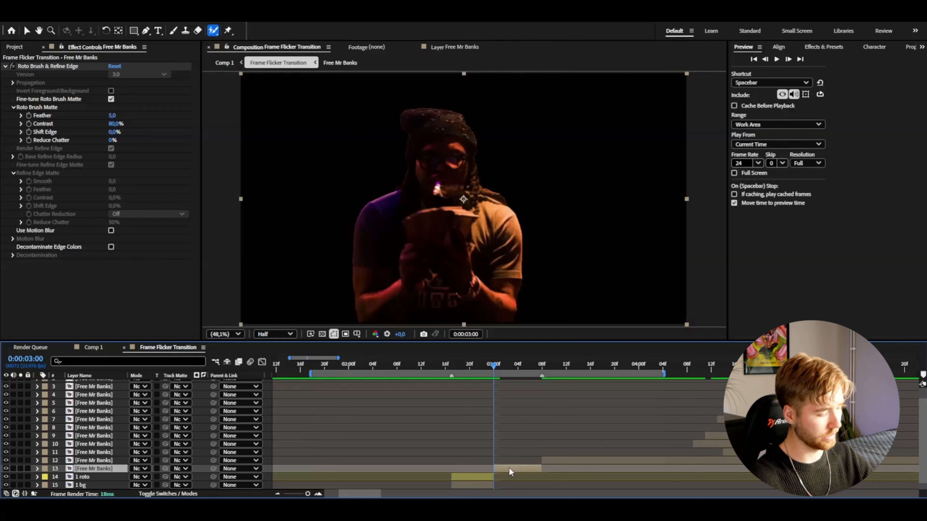
pyautogui.hotkey('ctrl', 'd')
pyautogui.hotkey('ctrl', 'Down')
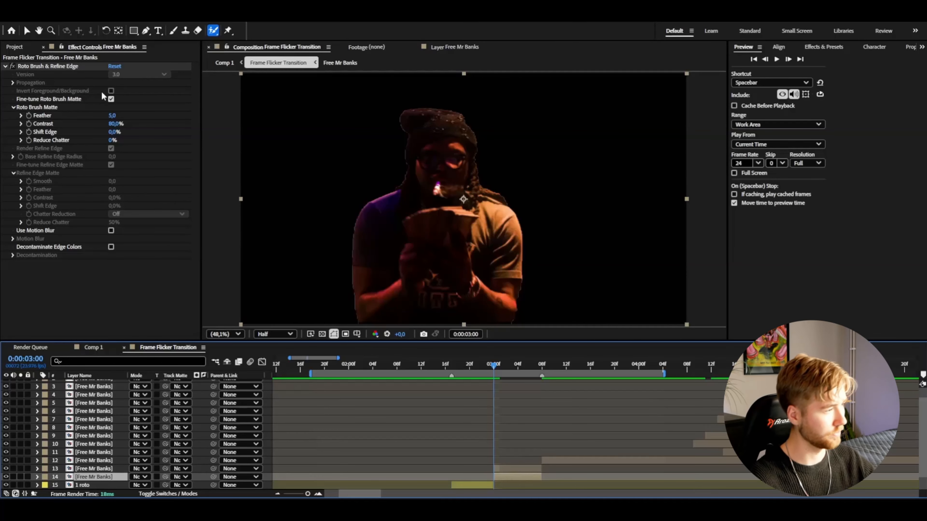
pyautogui.click(64, 66)
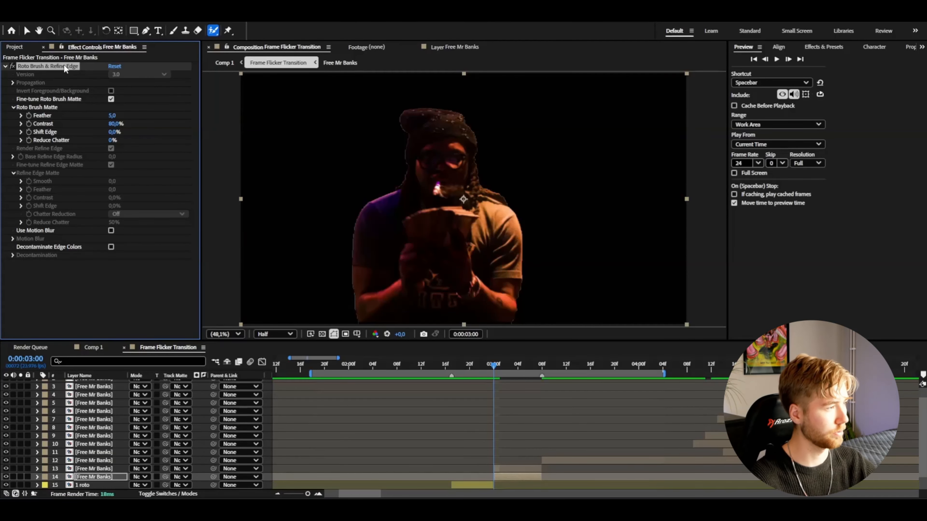
pyautogui.press('Delete')
# Rename the copy without the effect "2 bg" and the rotoscoped copy "2 roto"
pyautogui.press('Return')
pyautogui.write('2 bg')
pyautogui.press('Return')
pyautogui.rightClick(87, 452)
pyautogui.click(118, 431)
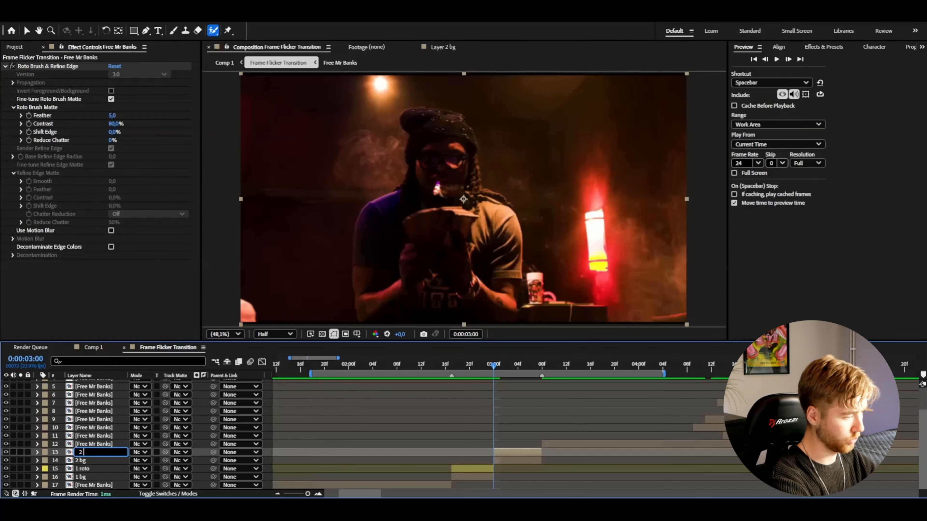
pyautogui.write('2 roto')
pyautogui.press('Return')
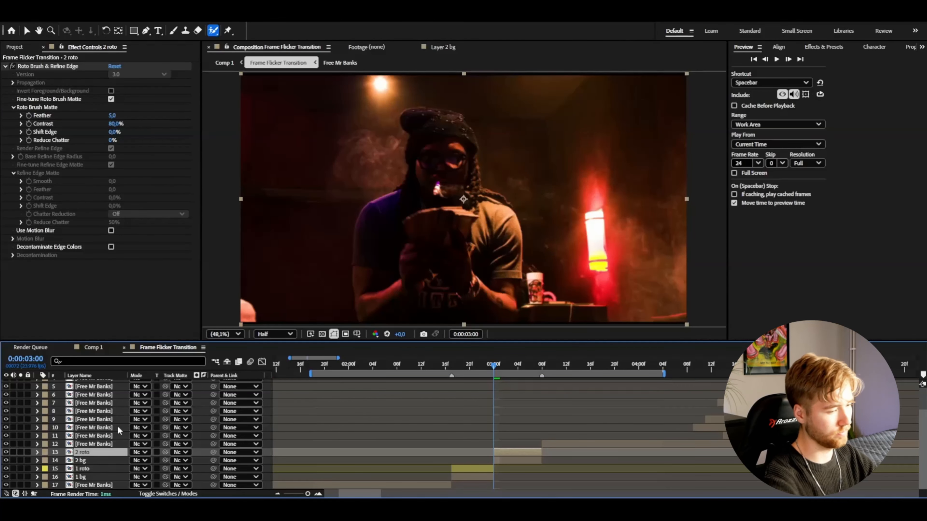
# Label the "2 roto" layer yellow and the "1 bg" and "2 bg" layers purple
pyautogui.click(45, 453)
pyautogui.click(73, 299)
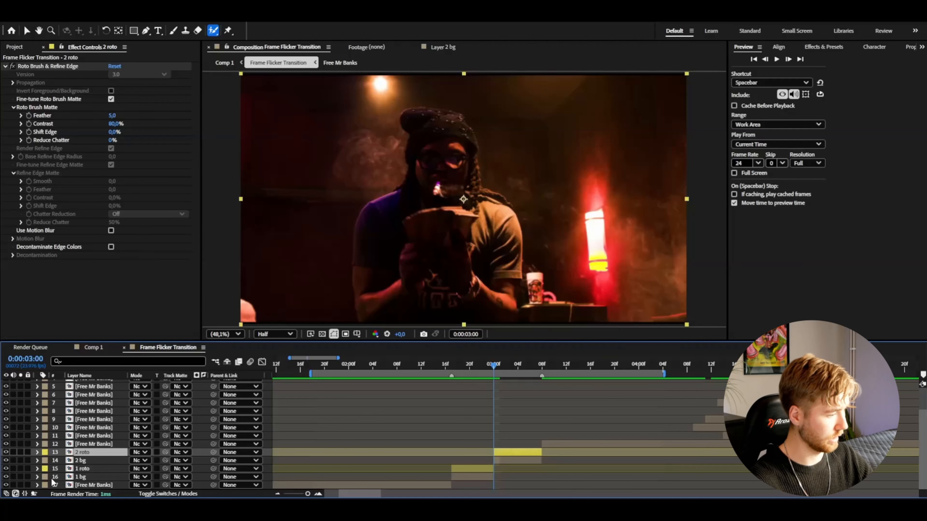
pyautogui.click(44, 461)
pyautogui.click(72, 384)
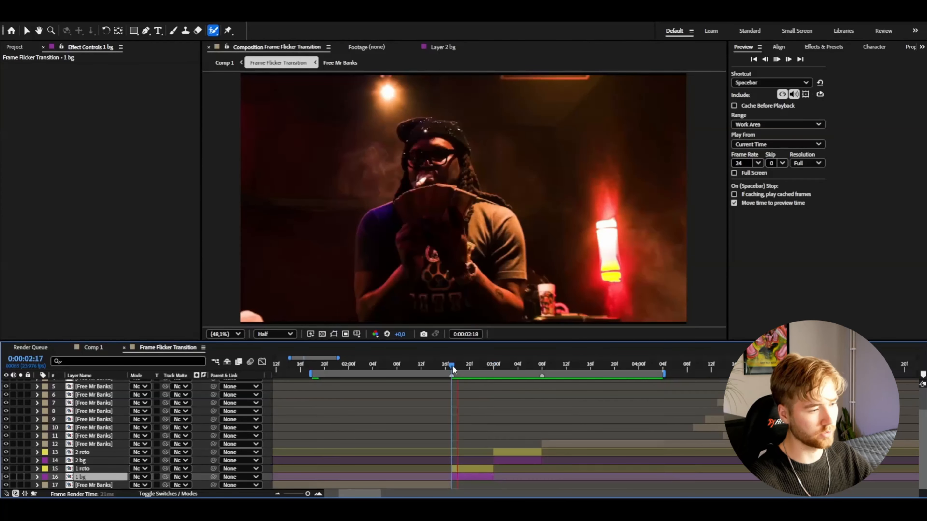
pyautogui.press('space')
pyautogui.press('space')
pyautogui.moveTo(452, 369); pyautogui.dragTo(472, 369)
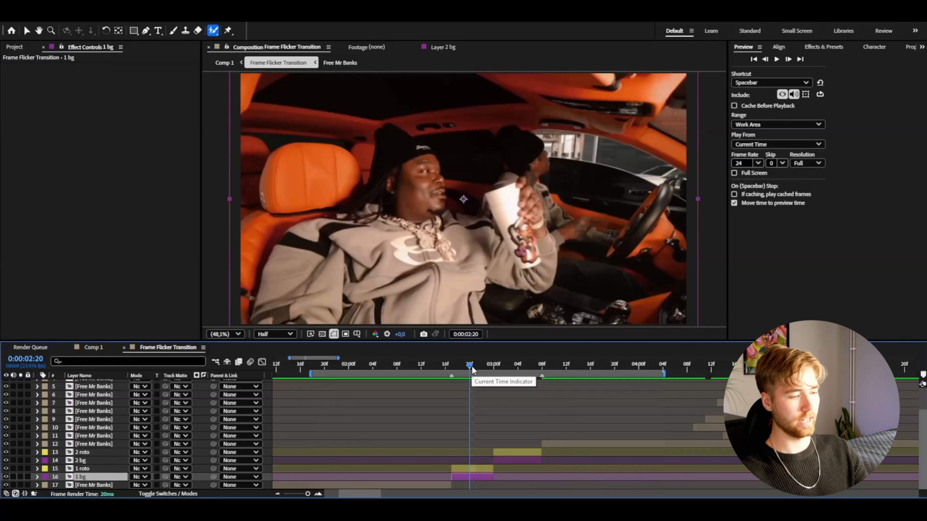
pyautogui.click(475, 367)
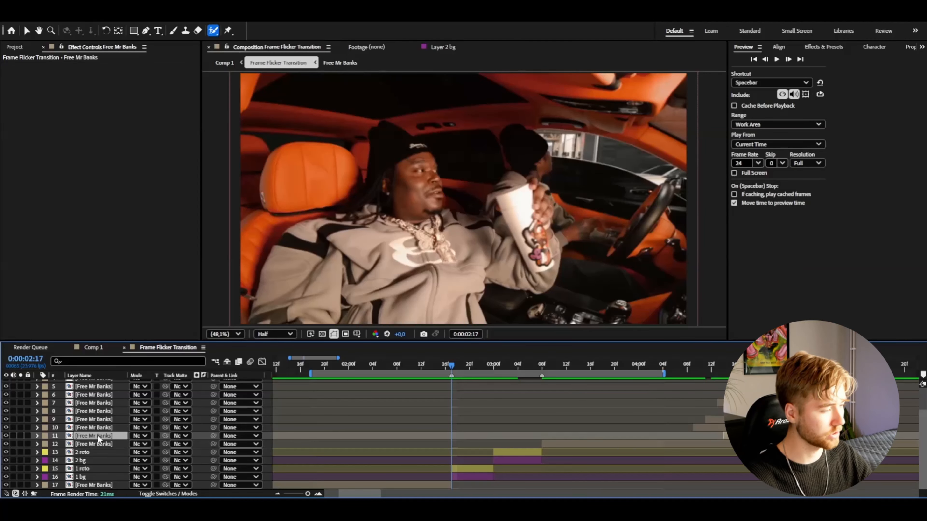
# Move the clip on layer 11 back along the timeline so it starts at 0:00:02:17
pyautogui.click(27, 30)
pyautogui.moveTo(742, 436); pyautogui.dragTo(471, 439)
pyautogui.moveTo(480, 370); pyautogui.dragTo(454, 375)
# Scale the layer 11 clip down to 51% and draw a rectangular mask on it
pyautogui.press('s')
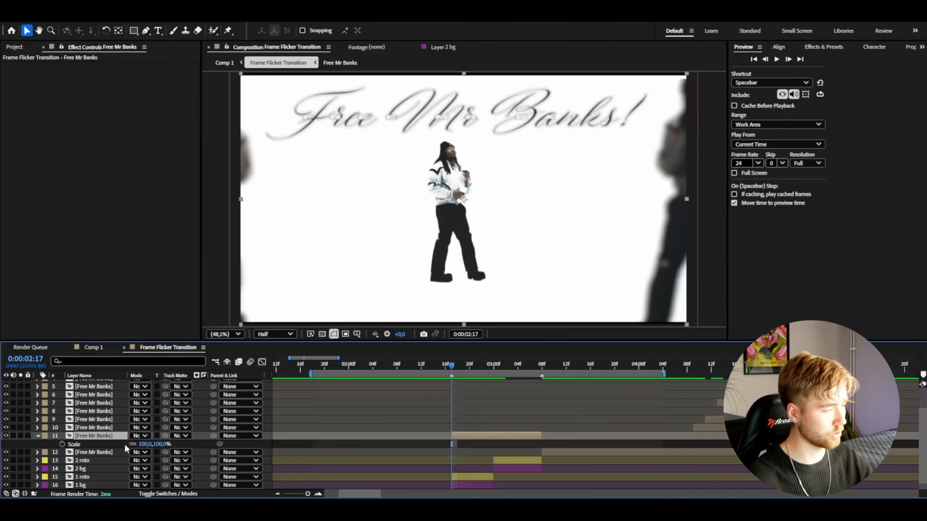
pyautogui.moveTo(141, 446); pyautogui.dragTo(117, 442)
pyautogui.click(134, 30)
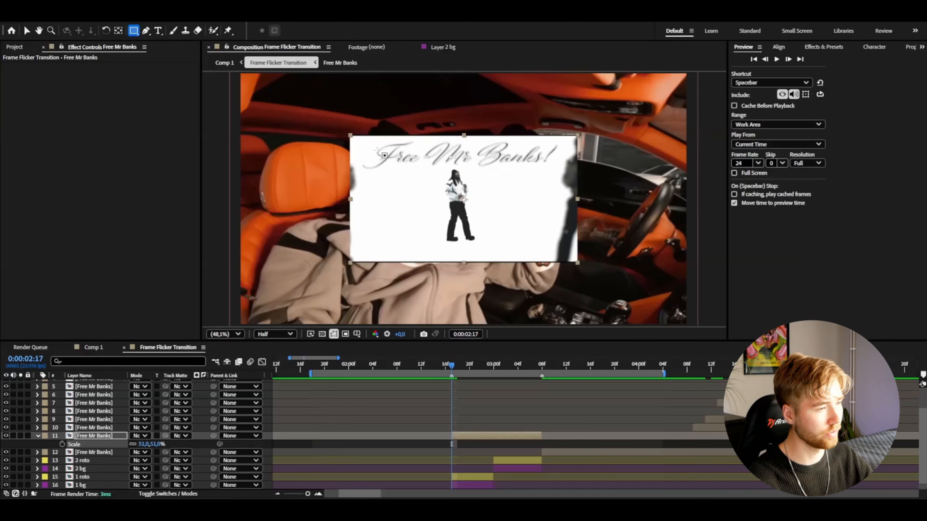
pyautogui.moveTo(376, 144)
pyautogui.mouseDown()
pyautogui.moveTo(532, 242)
pyautogui.moveTo(439, 258)
pyautogui.mouseUp()
# Set the masked clip's scale to 58% and move it to the upper-left area of the frame
pyautogui.click(27, 31)
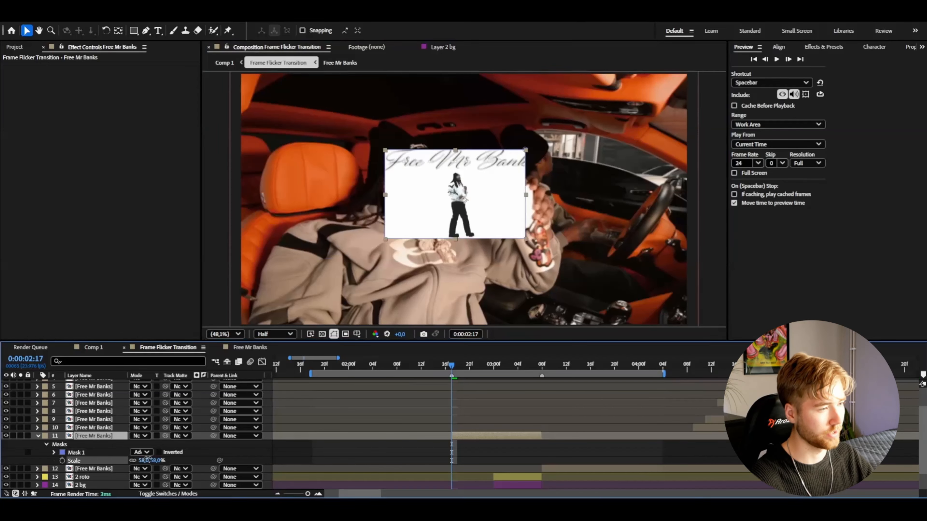
pyautogui.moveTo(141, 460); pyautogui.dragTo(146, 460)
pyautogui.moveTo(419, 219); pyautogui.dragTo(318, 163)
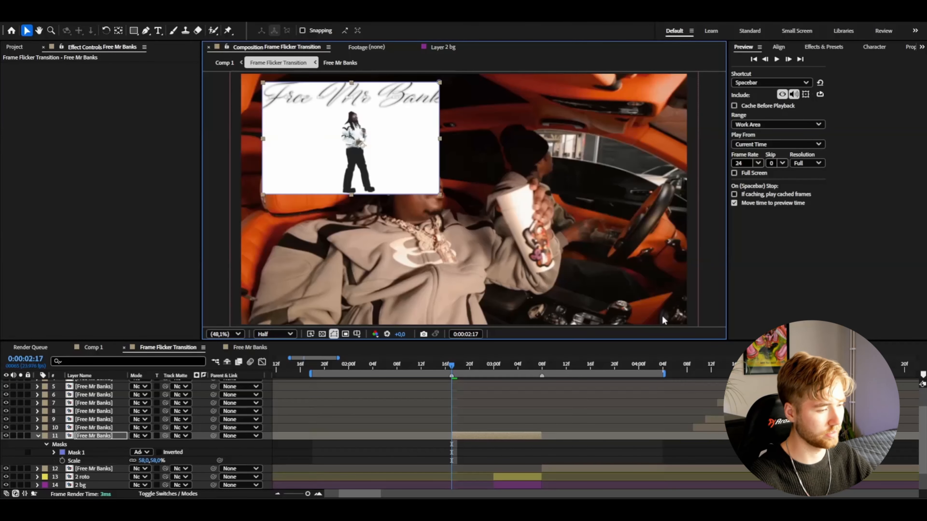
# Split the masked clip on layer 11 at 0:00:02:20 and delete the part after the cut
pyautogui.click(38, 435)
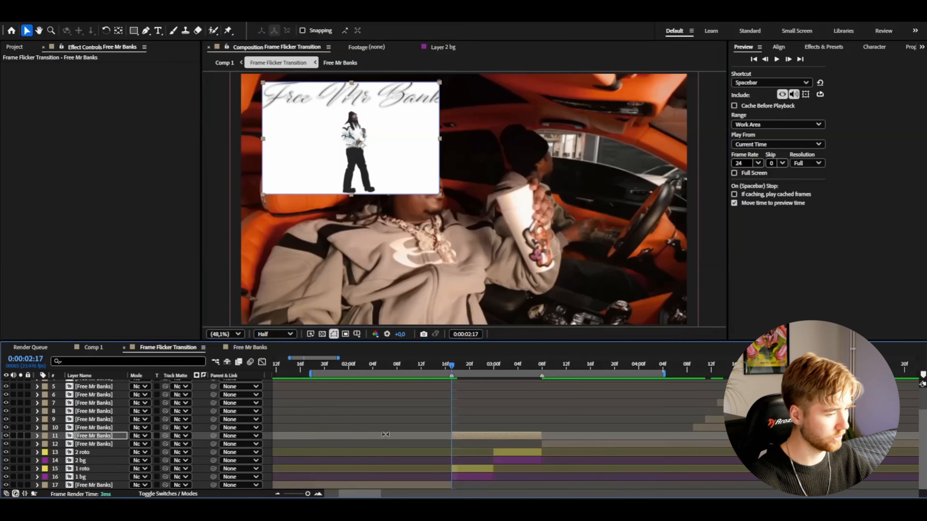
pyautogui.press('pagedown')
pyautogui.press('pagedown')
pyautogui.press('pagedown')
pyautogui.hotkey('ctrl', 'shift', 'd')
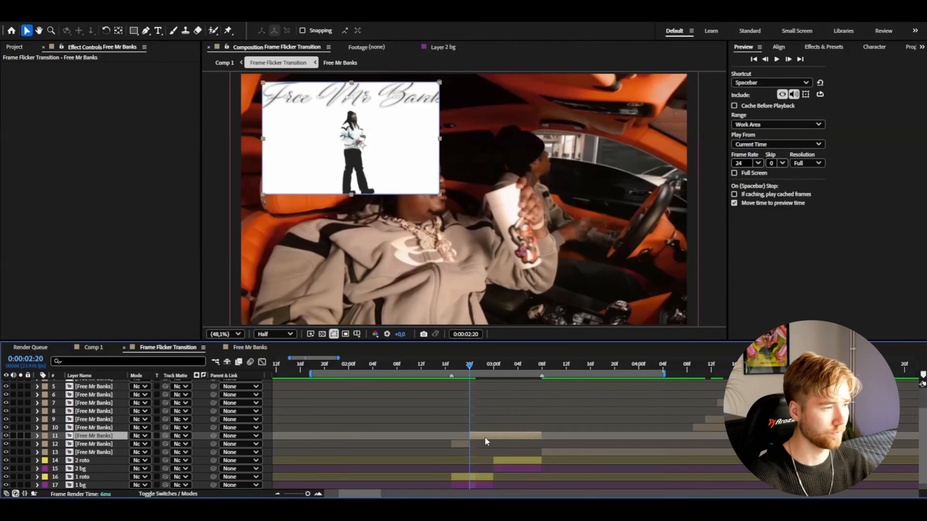
pyautogui.press('Delete')
# Place the trimmed clip's layer between "1 roto" and "1 bg" so it sits behind the subject
pyautogui.moveTo(101, 443); pyautogui.dragTo(101, 473)
pyautogui.moveTo(455, 366); pyautogui.dragTo(462, 368)
pyautogui.click(469, 474)
pyautogui.moveTo(469, 468); pyautogui.dragTo(494, 468)
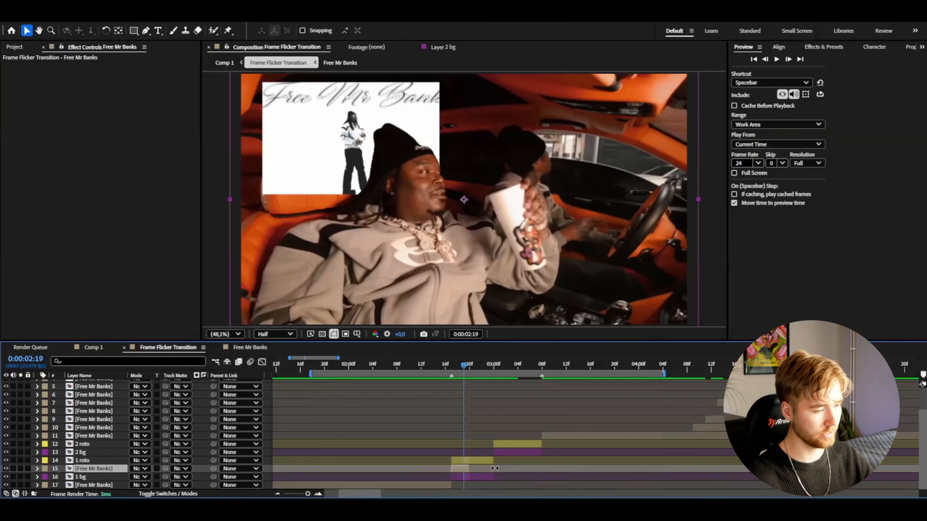
# Move the layer 10 clip back to start at 0:00:02:18, scale it down and draw a tall rectangular mask around its subject
pyautogui.press('pageup')
pyautogui.moveTo(721, 430); pyautogui.dragTo(485, 430)
pyautogui.press('s')
pyautogui.moveTo(153, 436); pyautogui.dragTo(124, 433)
pyautogui.press('q')
pyautogui.moveTo(380, 269)
pyautogui.mouseDown()
pyautogui.moveTo(404, 163)
pyautogui.moveTo(481, 126)
pyautogui.mouseUp()
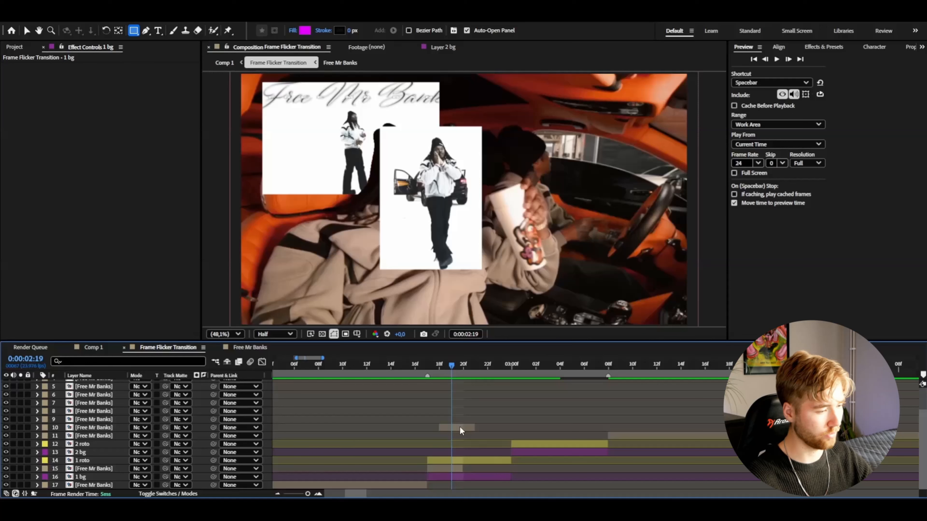
# Place the tall masked clip's layer directly above "1 roto" and move the clip to the lower-right area of the frame
pyautogui.click(460, 428)
pyautogui.moveTo(101, 428); pyautogui.dragTo(105, 455)
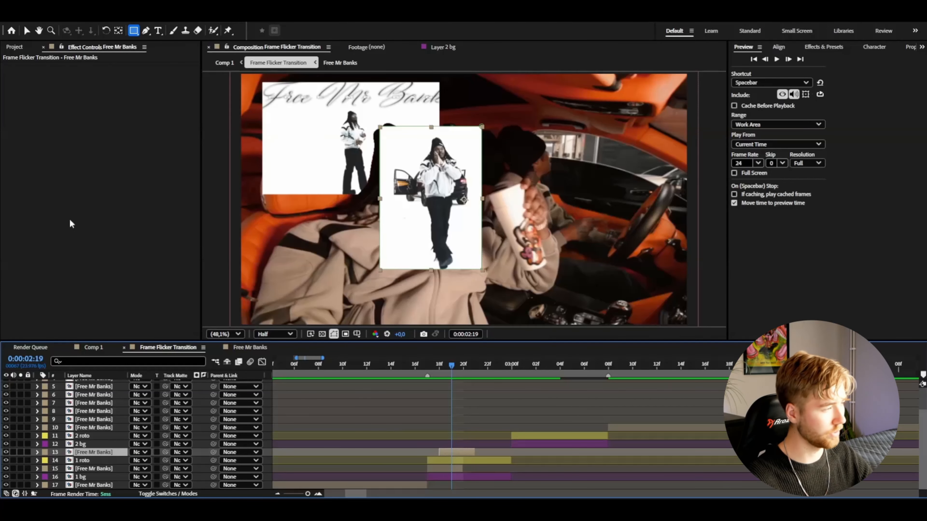
pyautogui.click(27, 30)
pyautogui.moveTo(431, 204); pyautogui.dragTo(605, 248)
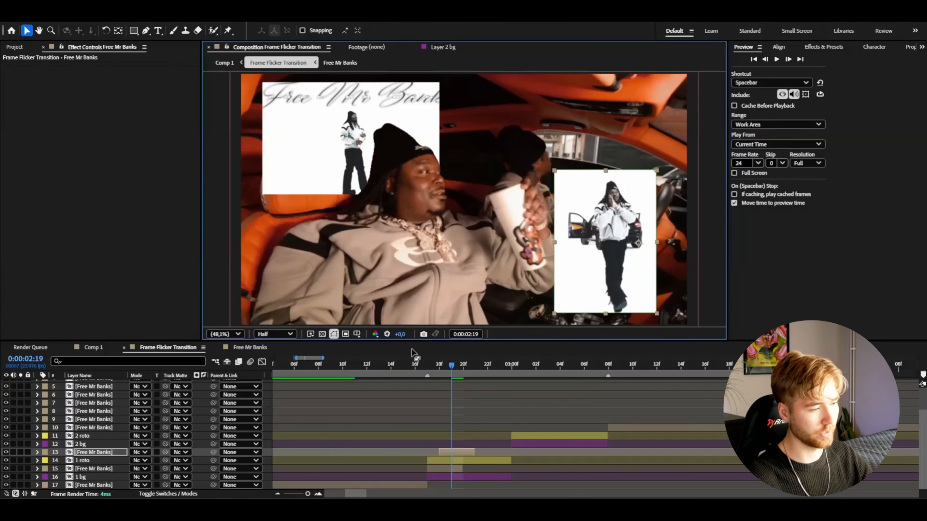
# Shift the tall masked clip later on the timeline, preview the timing and trim its start to 0:00:02:20
pyautogui.moveTo(442, 370); pyautogui.dragTo(404, 372)
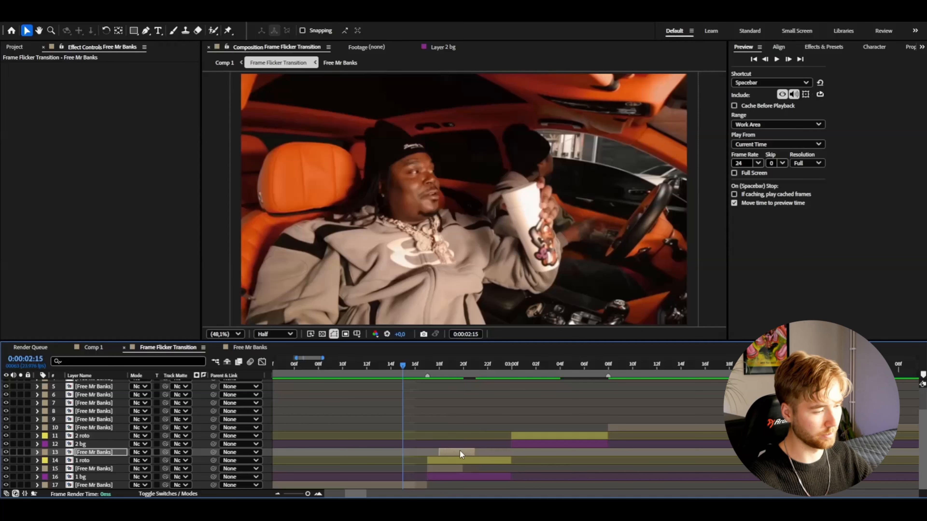
pyautogui.moveTo(460, 452); pyautogui.dragTo(467, 453)
pyautogui.press('space')
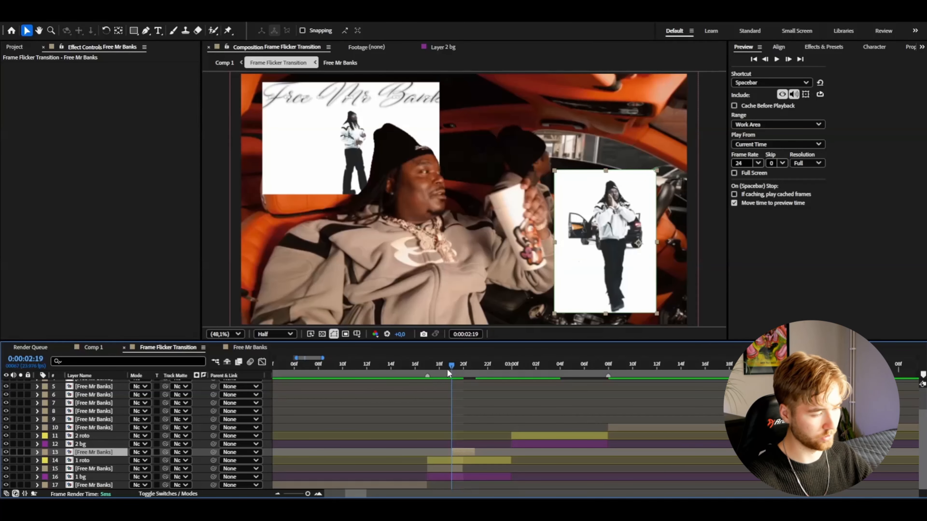
pyautogui.moveTo(447, 369); pyautogui.dragTo(403, 377)
pyautogui.moveTo(416, 377); pyautogui.dragTo(463, 378)
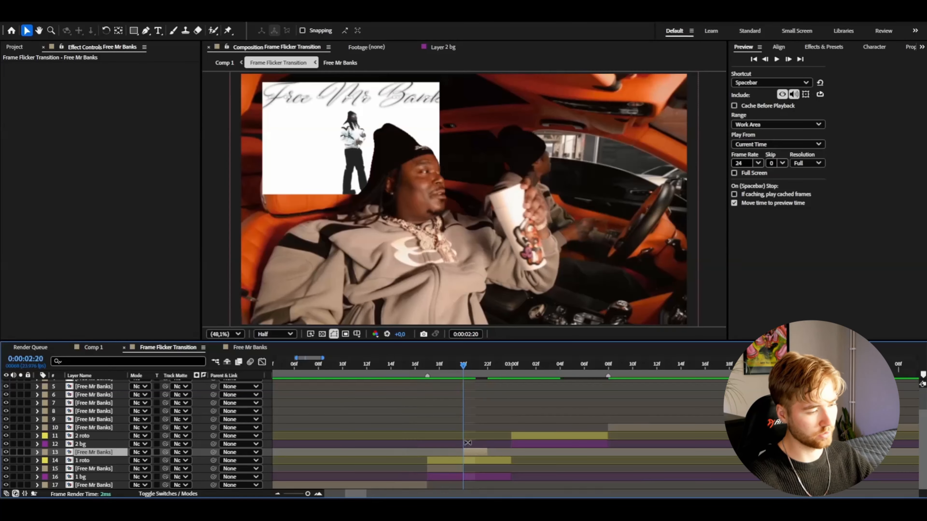
# Bring the layer 9 clip back to around 0:00:02:19, scale it to 61% and draw a wide rectangular mask on it
pyautogui.hotkey('ctrl', 'space')
pyautogui.click(455, 363)
pyautogui.click(476, 363)
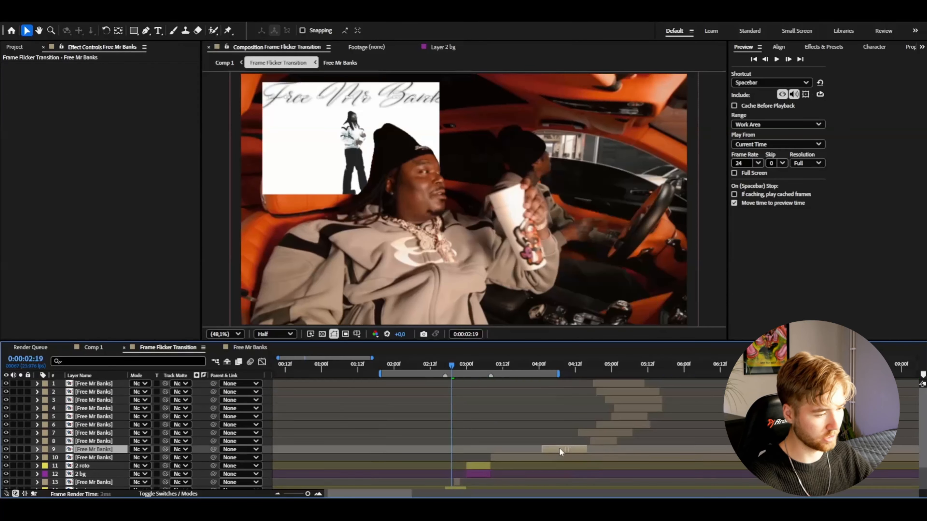
pyautogui.moveTo(560, 452); pyautogui.dragTo(472, 452)
pyautogui.press('s')
pyautogui.moveTo(145, 458); pyautogui.dragTo(130, 458)
pyautogui.press('q')
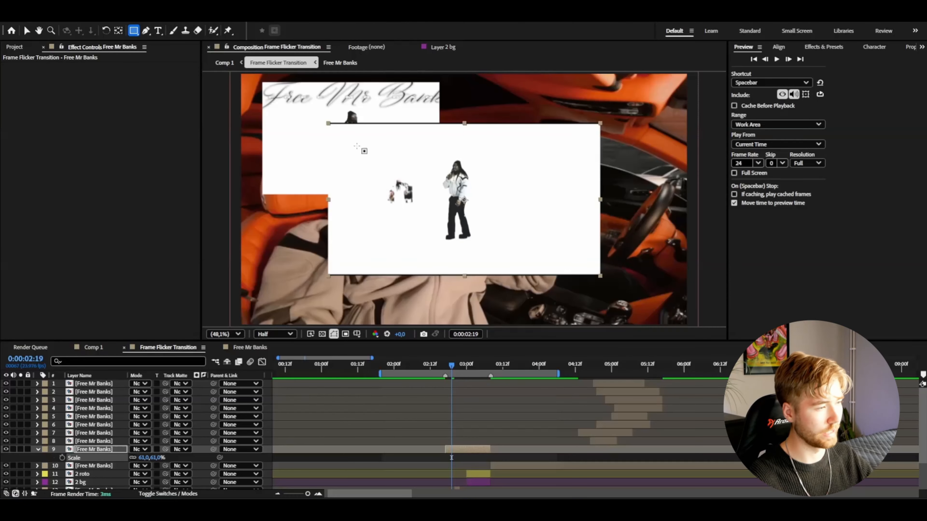
pyautogui.moveTo(361, 157); pyautogui.dragTo(552, 230)
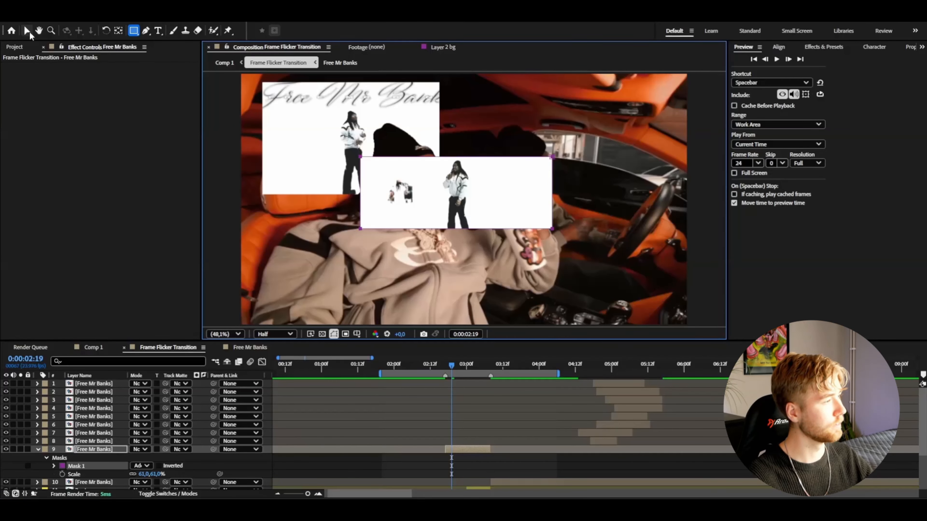
# Move the wide masked clip to the upper middle of the frame and place its layer below "1 roto", starting at 0:00:02:19
pyautogui.click(27, 31)
pyautogui.moveTo(457, 199); pyautogui.dragTo(513, 143)
pyautogui.scroll(-3, 90, 432)
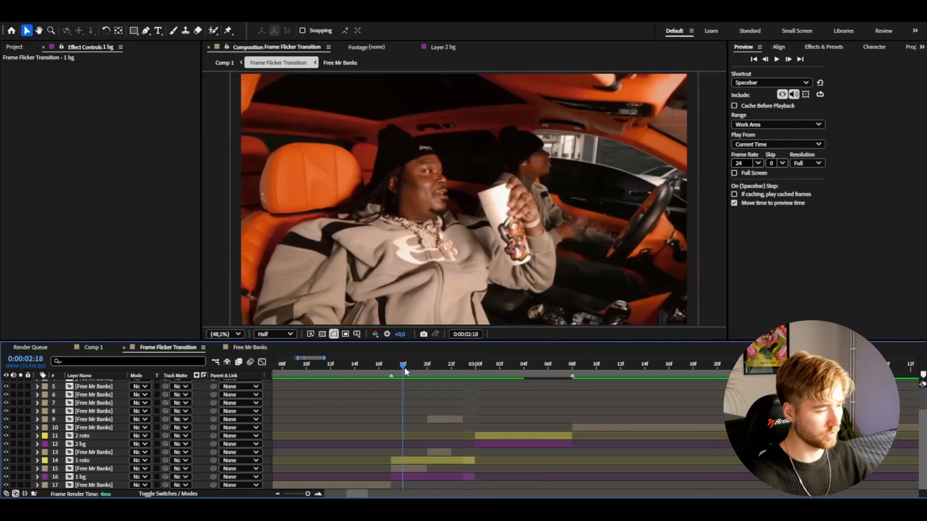
pyautogui.press('space')
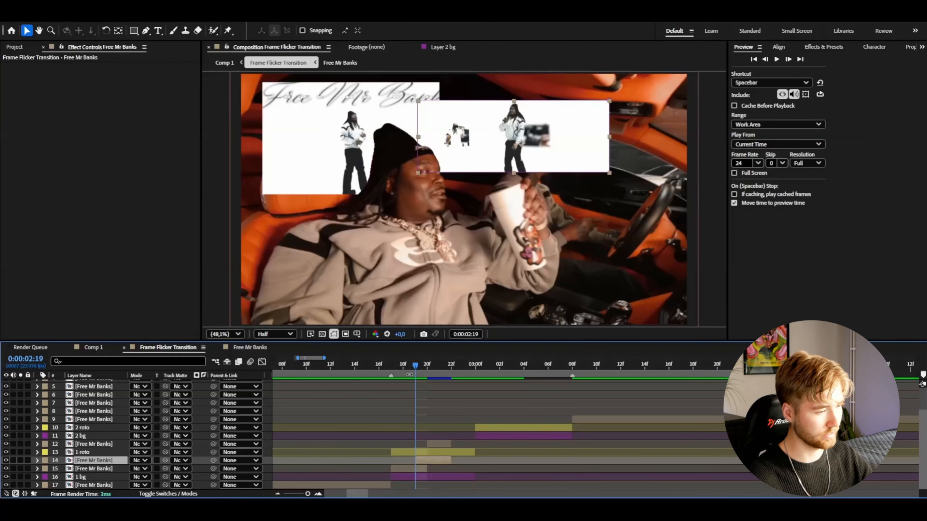
pyautogui.moveTo(403, 365); pyautogui.dragTo(356, 368)
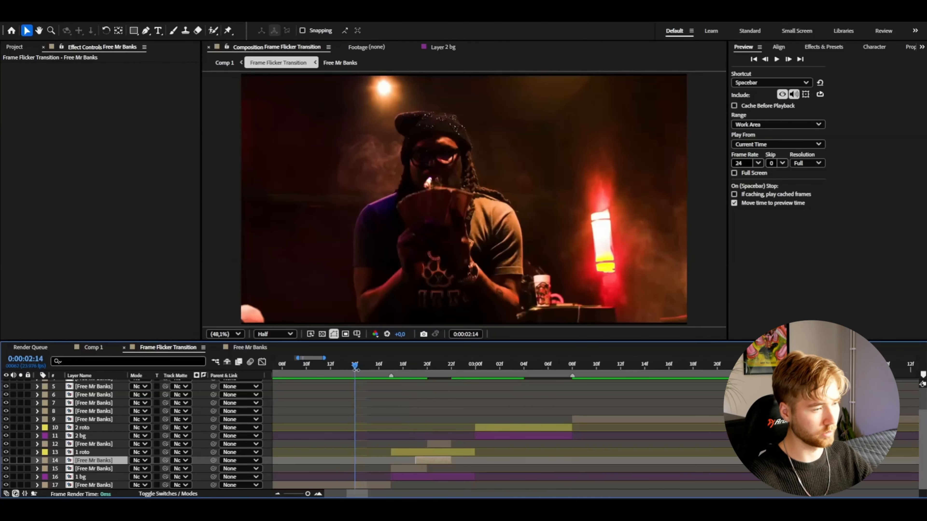
pyautogui.click(357, 370)
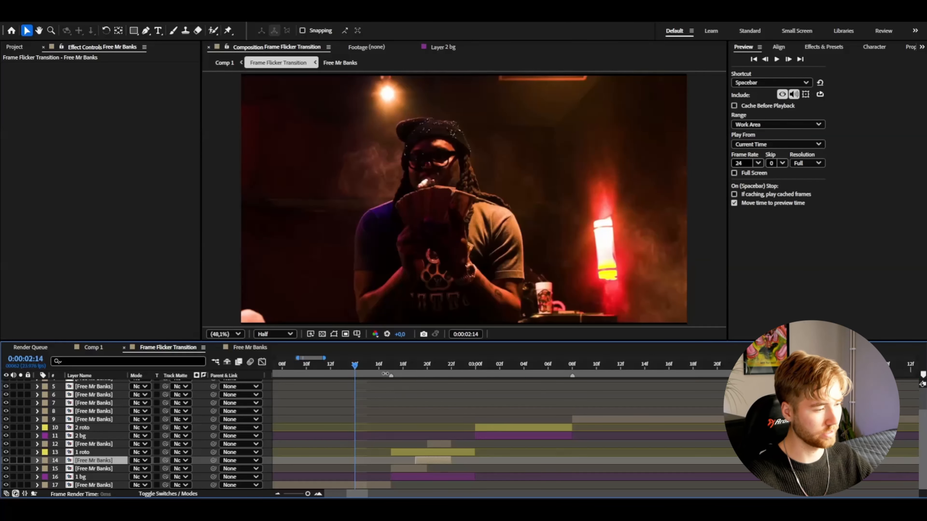
# Apply a Drop Shadow to the upper-left masked clip with 66% opacity and a softness of 200
pyautogui.hotkey('ctrl', 'space')
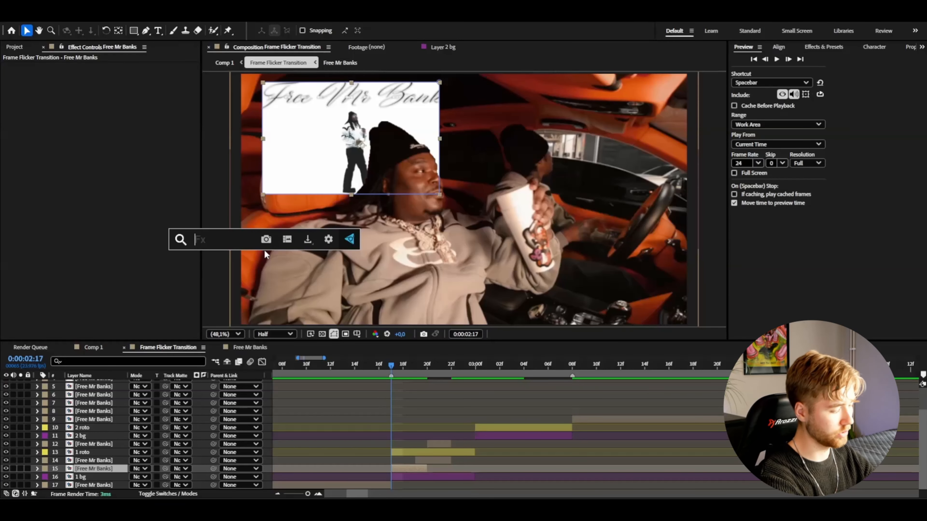
pyautogui.write('drop')
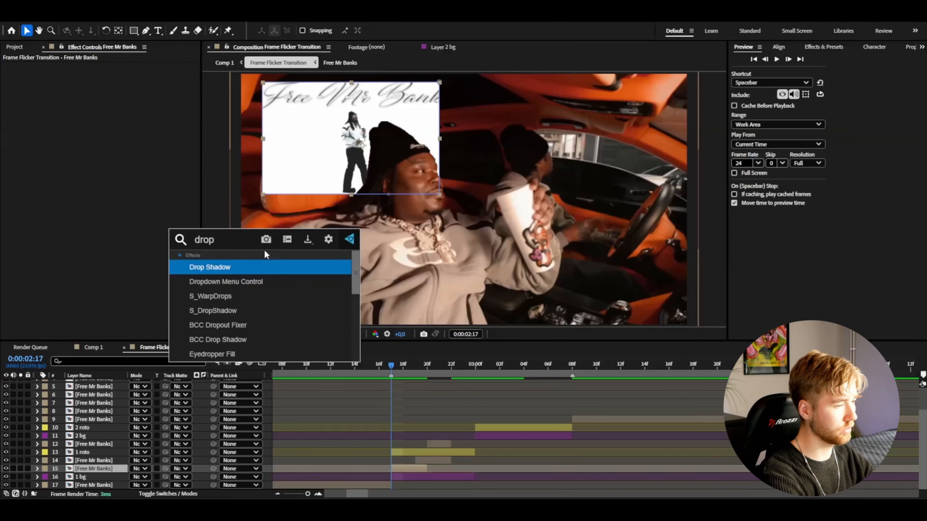
pyautogui.press('Return')
pyautogui.moveTo(111, 127); pyautogui.dragTo(138, 127)
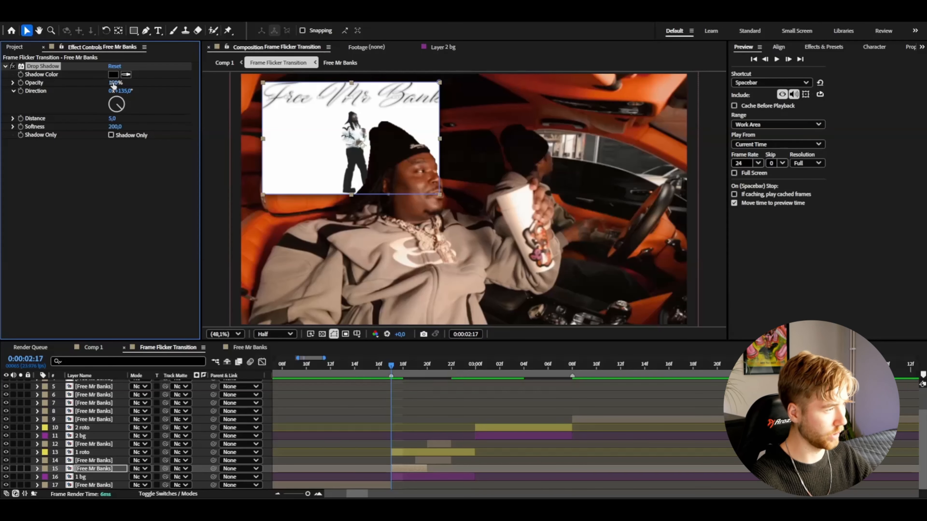
pyautogui.moveTo(113, 84); pyautogui.dragTo(82, 84)
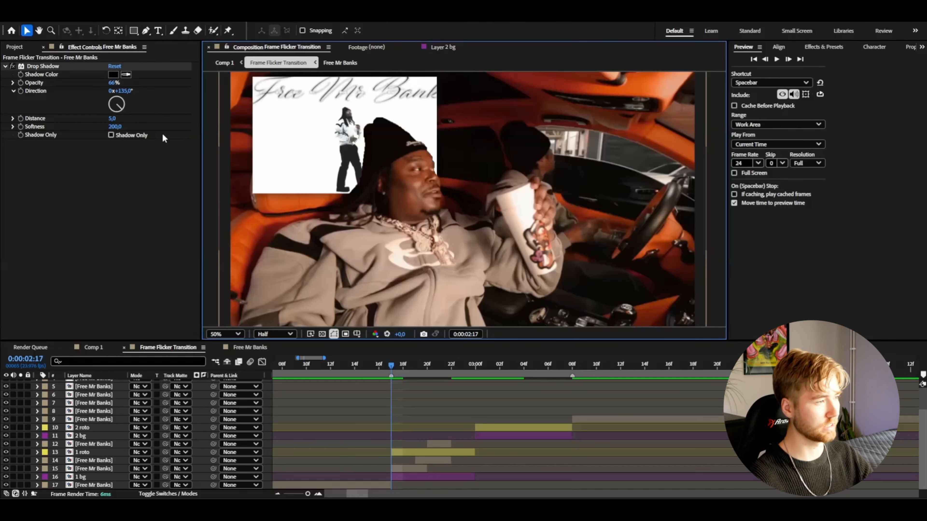
# Copy the Drop Shadow to the other masked clips and move the wide one to the lower-left area, layered above "1 roto"
pyautogui.click(38, 66)
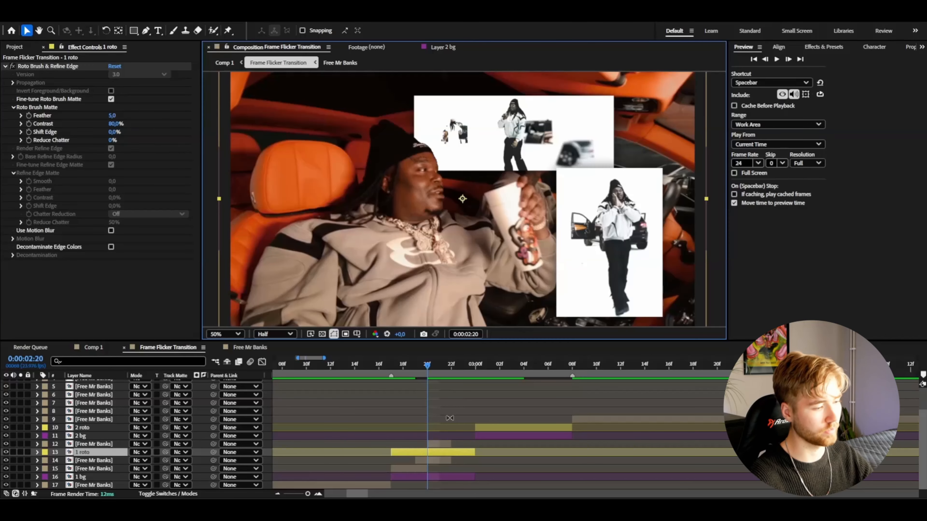
pyautogui.click(439, 459)
pyautogui.moveTo(475, 161); pyautogui.dragTo(335, 171)
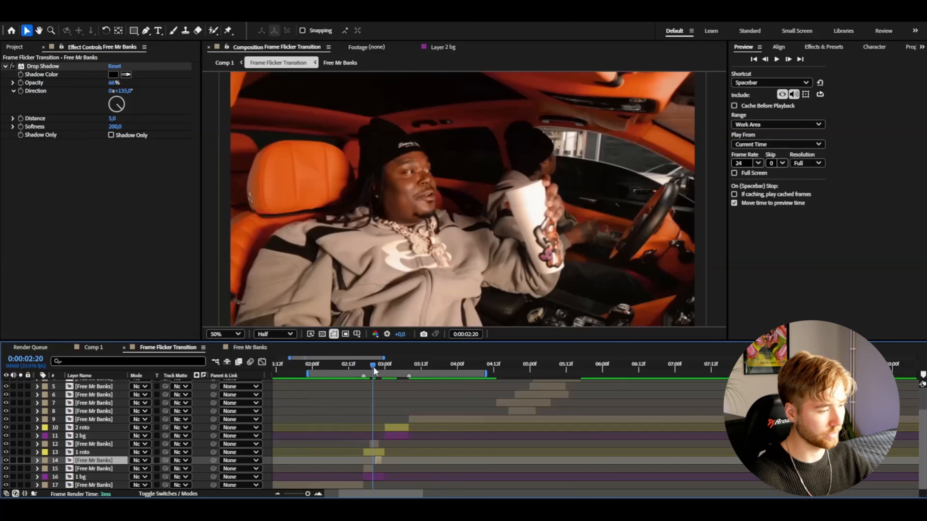
# Bring the layer 8 clip back to 0:00:02:21, scale it to 59% and draw a rectangular mask around its subject
pyautogui.moveTo(375, 368); pyautogui.dragTo(377, 369)
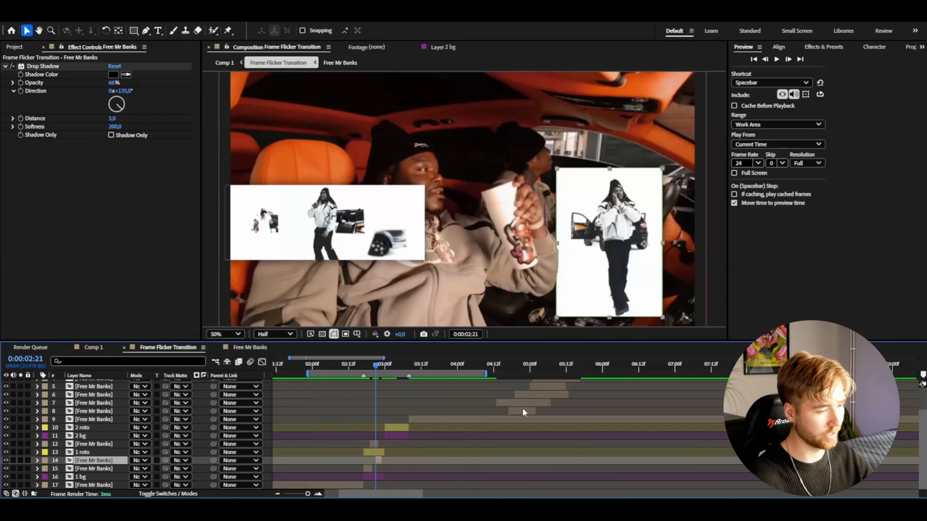
pyautogui.click(524, 411)
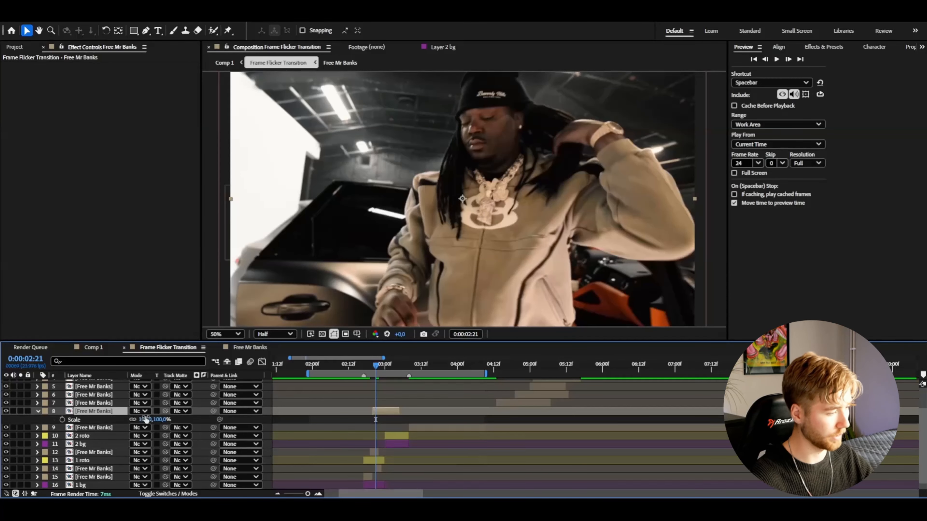
pyautogui.moveTo(146, 419); pyautogui.dragTo(140, 420)
pyautogui.moveTo(402, 126); pyautogui.dragTo(562, 258)
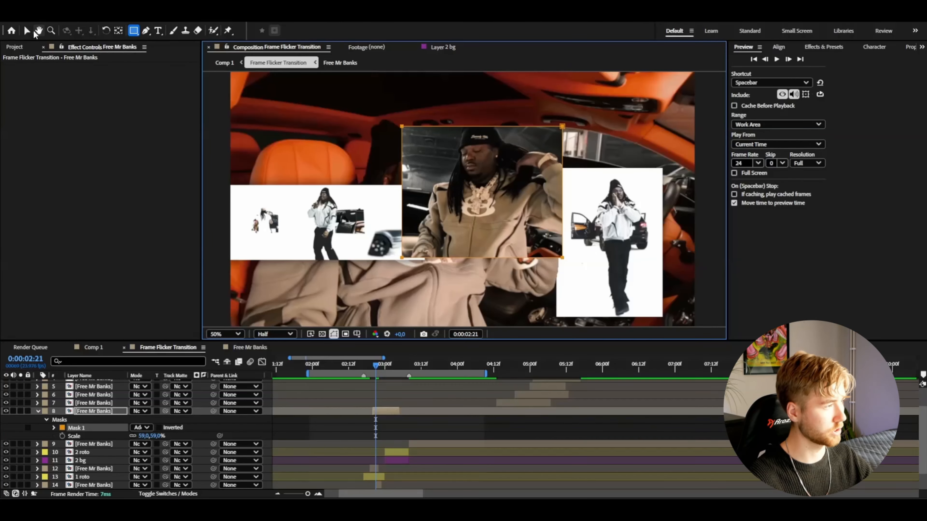
# Trim the newly masked clip to run from 0:00:02:21 to 0:00:02:23 and preview it
pyautogui.press('v')
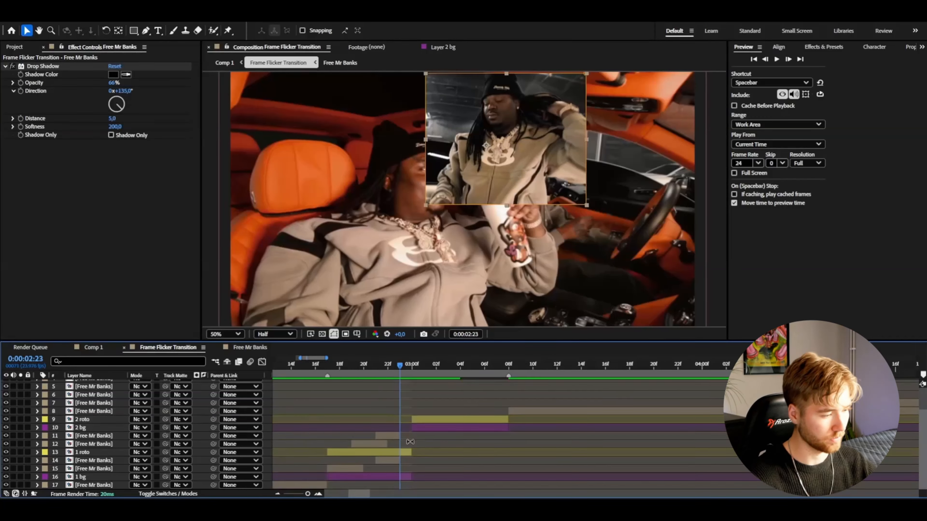
pyautogui.click(390, 437)
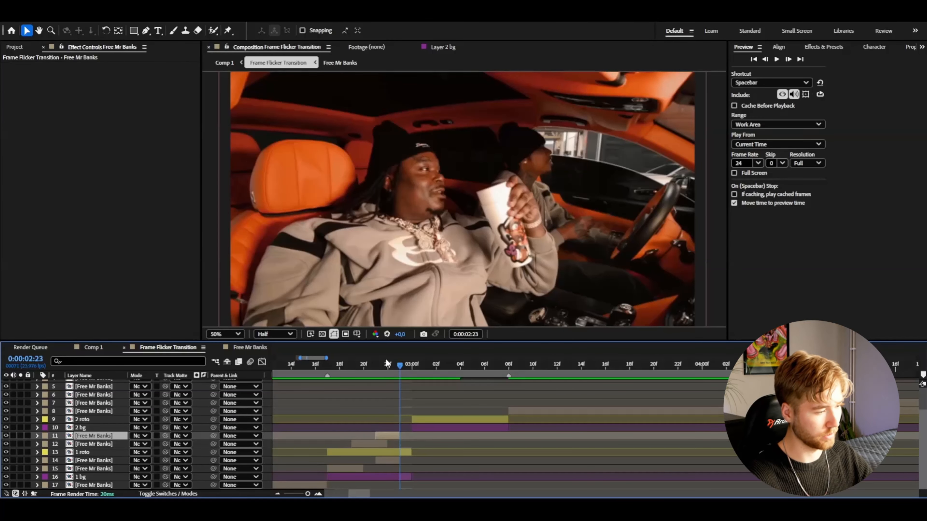
pyautogui.press('space')
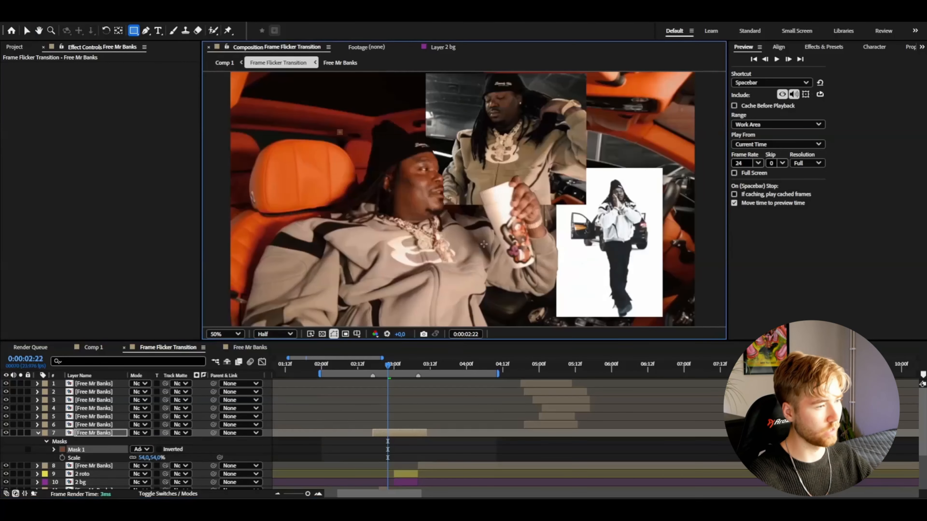
# Mask the layer 7 clip with a rectangle at 54% scale and move it to the centre-left area of the frame
pyautogui.moveTo(484, 244); pyautogui.dragTo(556, 250)
pyautogui.click(27, 31)
pyautogui.moveTo(460, 217); pyautogui.dragTo(414, 246)
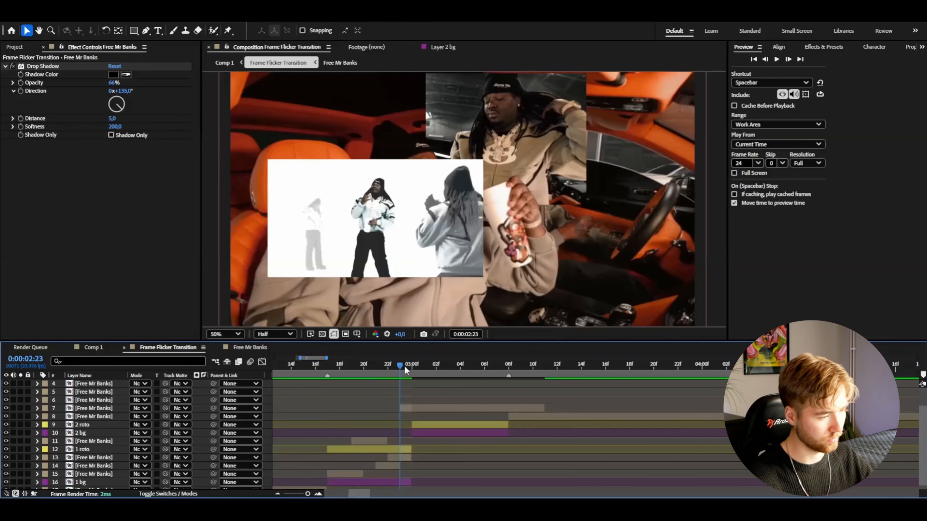
# Trim the 54% masked clip to run from 0:00:02:23 to 0:00:03:02, deleting the excess
pyautogui.moveTo(404, 366); pyautogui.dragTo(435, 369)
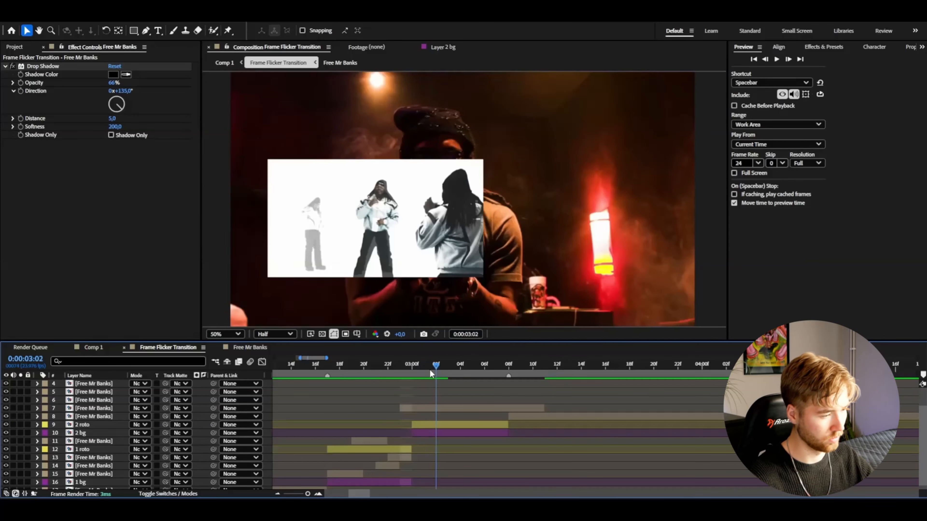
pyautogui.click(435, 408)
pyautogui.hotkey('ctrl', 'shift', 'd')
pyautogui.press('Delete')
pyautogui.moveTo(437, 369)
pyautogui.mouseDown()
pyautogui.moveTo(306, 373)
pyautogui.moveTo(400, 369)
pyautogui.moveTo(428, 379)
pyautogui.mouseUp()
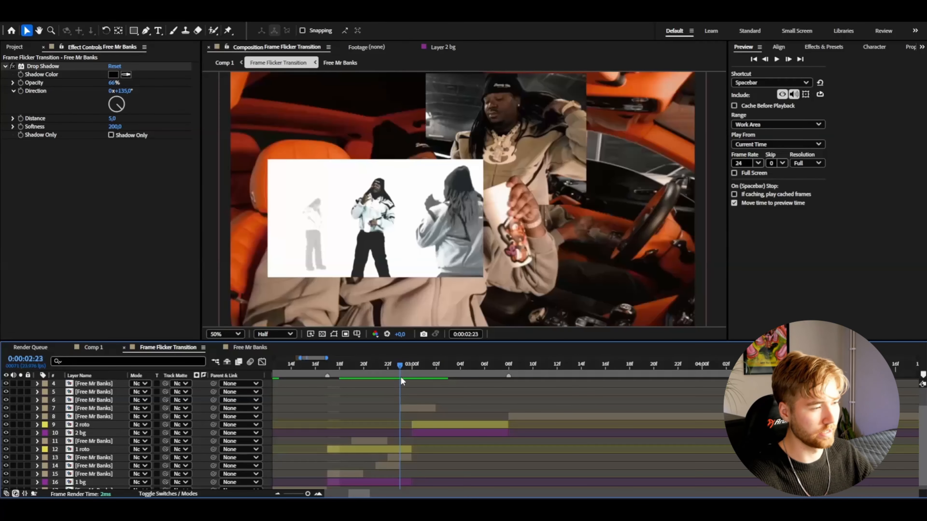
# Place the trimmed clip's layer between "2 roto" and "2 bg" and check the frames around 0:00:03:00
pyautogui.moveTo(401, 378)
pyautogui.mouseDown()
pyautogui.moveTo(431, 379)
pyautogui.moveTo(414, 378)
pyautogui.mouseUp()
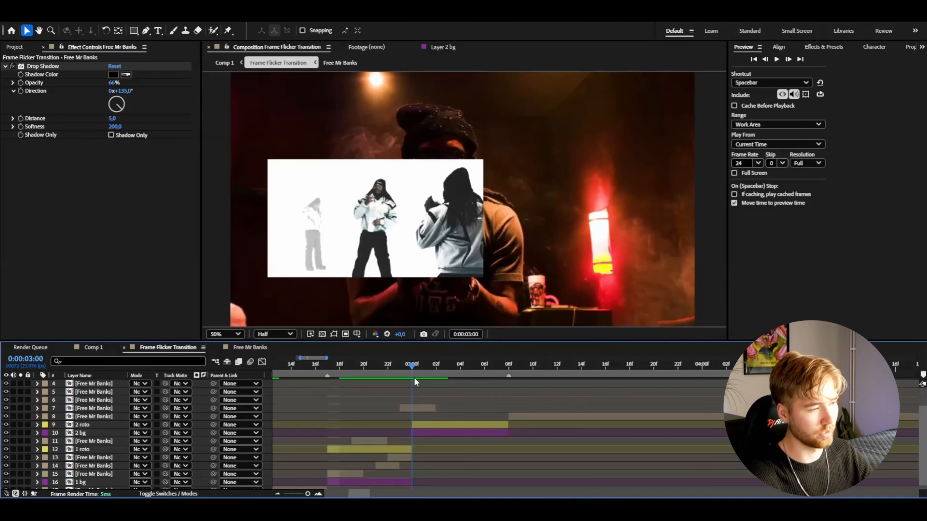
pyautogui.click(93, 409)
pyautogui.moveTo(95, 409); pyautogui.dragTo(98, 430)
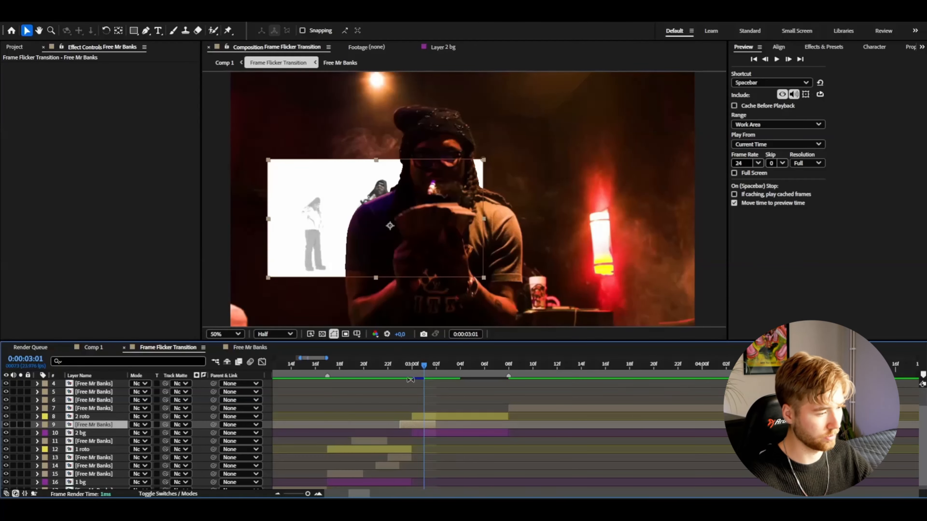
pyautogui.click(363, 372)
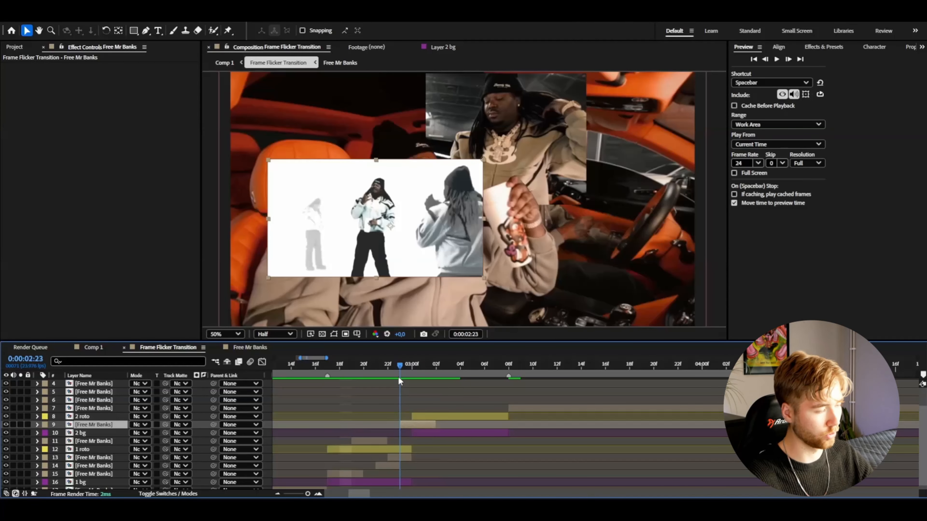
pyautogui.press('pagedown')
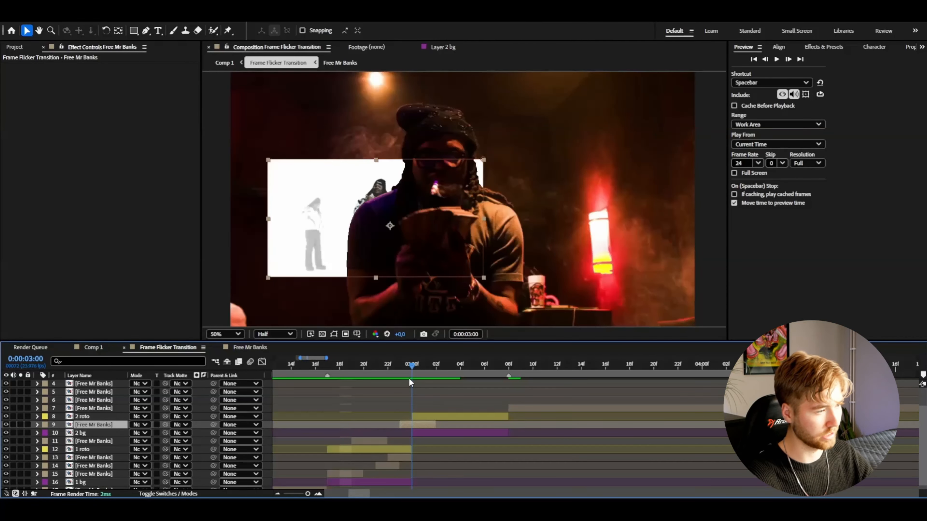
pyautogui.moveTo(409, 378)
pyautogui.mouseDown()
pyautogui.moveTo(325, 365)
pyautogui.moveTo(411, 368)
pyautogui.mouseUp()
# Preview the sequence and trim the start of the "2 bg" layer to 0:00:03:02
pyautogui.click(325, 366)
pyautogui.press('space')
pyautogui.scroll(-1, 411, 428)
pyautogui.click(411, 428)
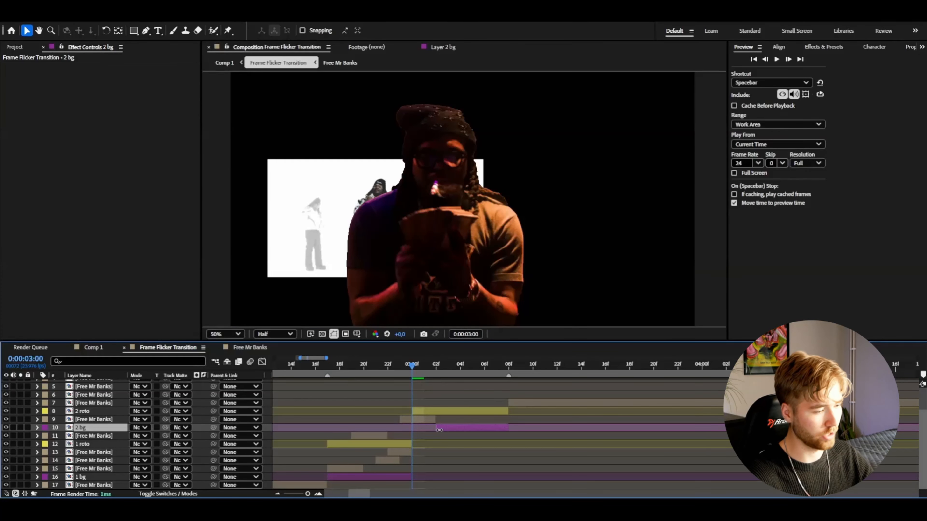
# Move the layer 6 clip back to overlap 0:00:03:00 and place its layer below "2 bg"
pyautogui.press('-')
pyautogui.press('-')
pyautogui.scroll(3, 449, 434)
pyautogui.moveTo(570, 429); pyautogui.dragTo(425, 428)
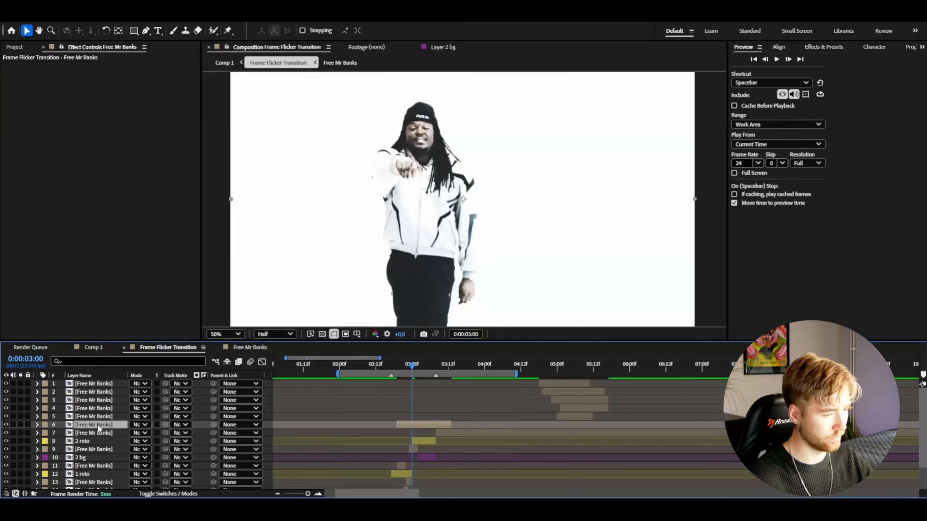
pyautogui.moveTo(100, 443); pyautogui.dragTo(106, 462)
# Trim the unmasked full-frame clip to run from 0:00:03:00 to 0:00:03:02, deleting the part before the cut
pyautogui.press('=')
pyautogui.press('=')
pyautogui.press('=')
pyautogui.hotkey('ctrl', 'shift', 'd')
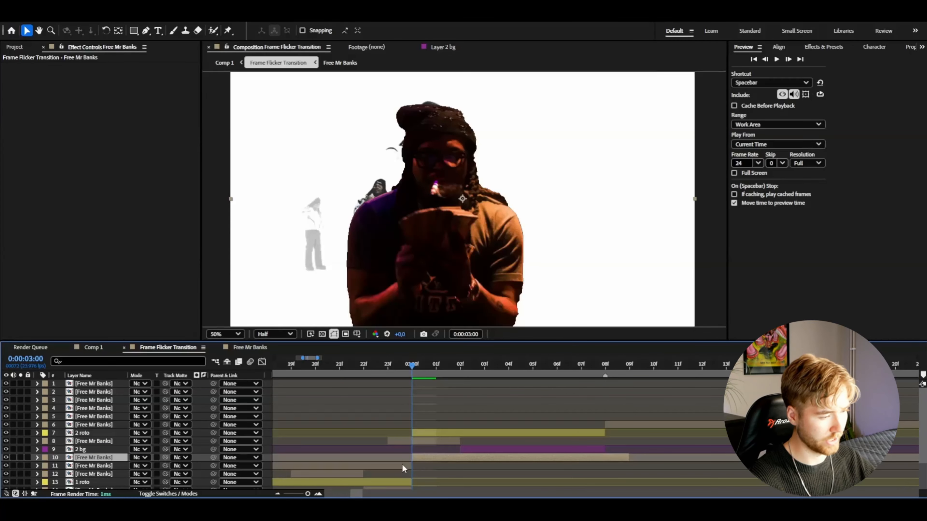
pyautogui.click(402, 466)
pyautogui.press('Delete')
# Preview the flicker transition and save the project
pyautogui.press('space')
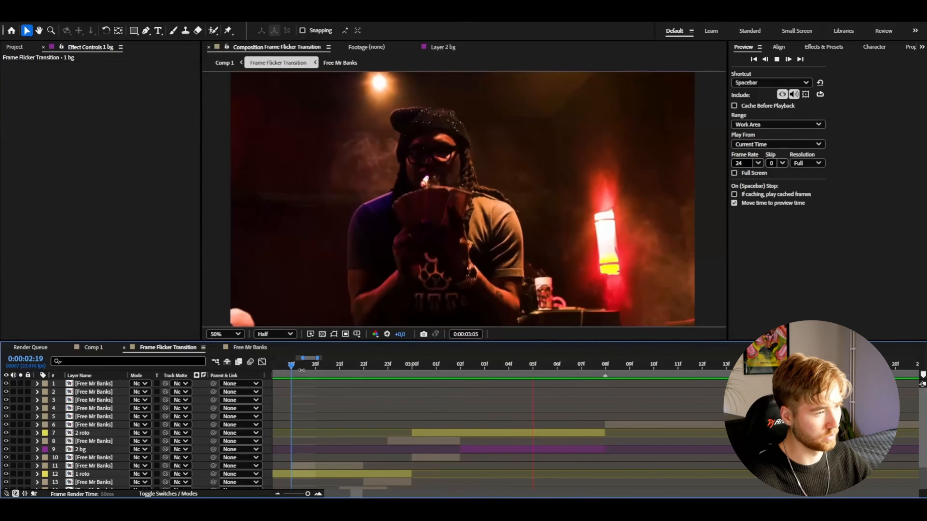
pyautogui.hotkey('ctrl', 's')
pyautogui.click(278, 494)
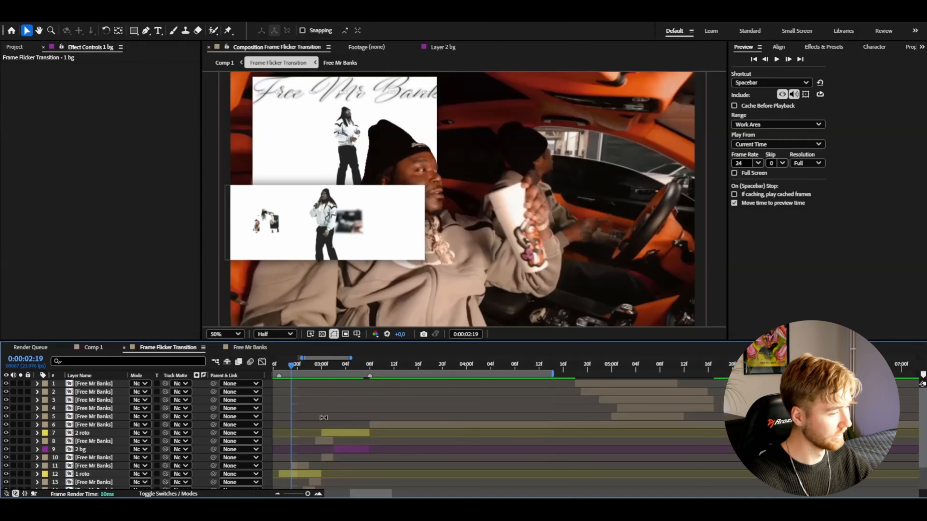
# Duplicate the "2 roto" layer and trim the copy to a single frame at 0:00:02:21
pyautogui.moveTo(312, 369); pyautogui.dragTo(480, 367)
pyautogui.press('=')
pyautogui.press('=')
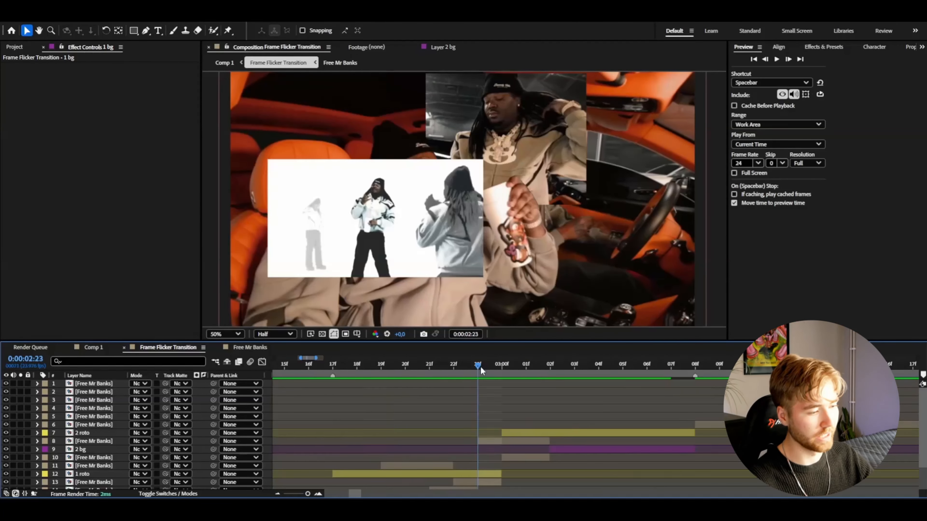
pyautogui.press('pageup')
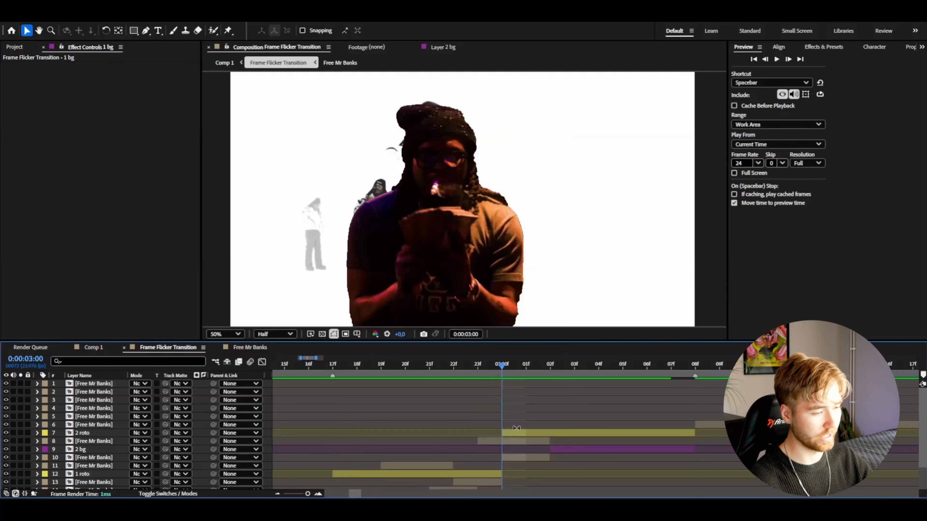
pyautogui.click(517, 432)
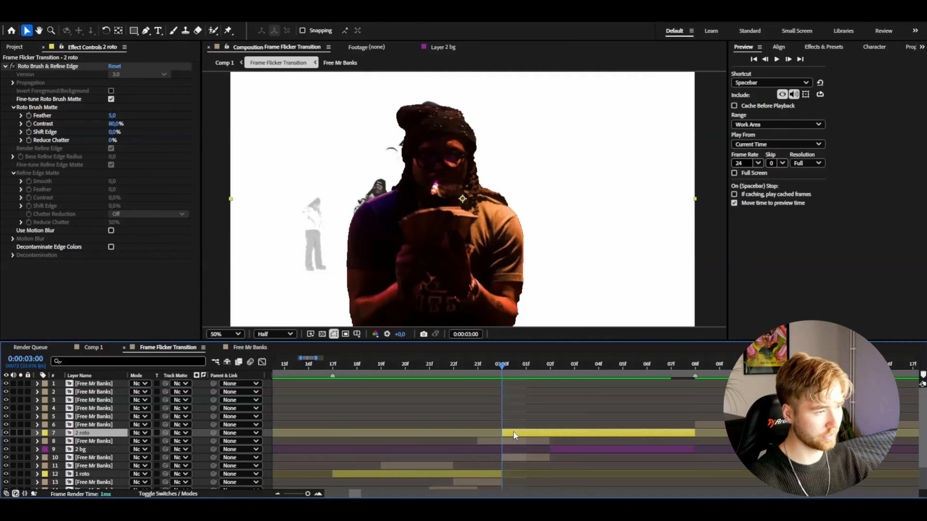
pyautogui.hotkey('ctrl', 'd')
pyautogui.moveTo(513, 431); pyautogui.dragTo(441, 432)
pyautogui.moveTo(446, 365)
pyautogui.mouseDown()
pyautogui.moveTo(420, 371)
pyautogui.moveTo(438, 372)
pyautogui.mouseUp()
pyautogui.press('pagedown')
pyautogui.hotkey('ctrl', 'shift', 'd')
pyautogui.press('Delete')
pyautogui.press('pageup')
# Add a white Stroke layer style to the "2 roto" copy and set its size to 7.9
pyautogui.rightClick(443, 431)
pyautogui.moveTo(511, 272)
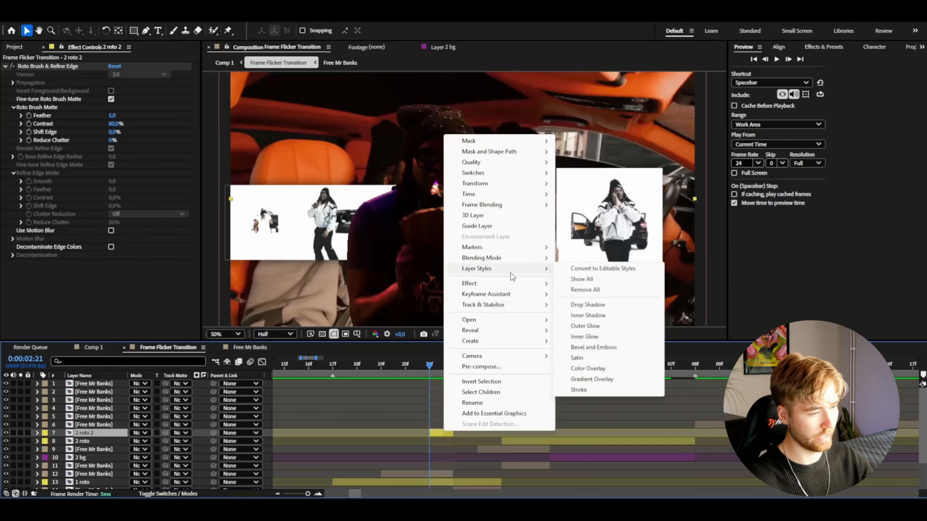
pyautogui.click(580, 390)
pyautogui.click(54, 483)
pyautogui.scroll(-2, 63, 481)
pyautogui.click(135, 461)
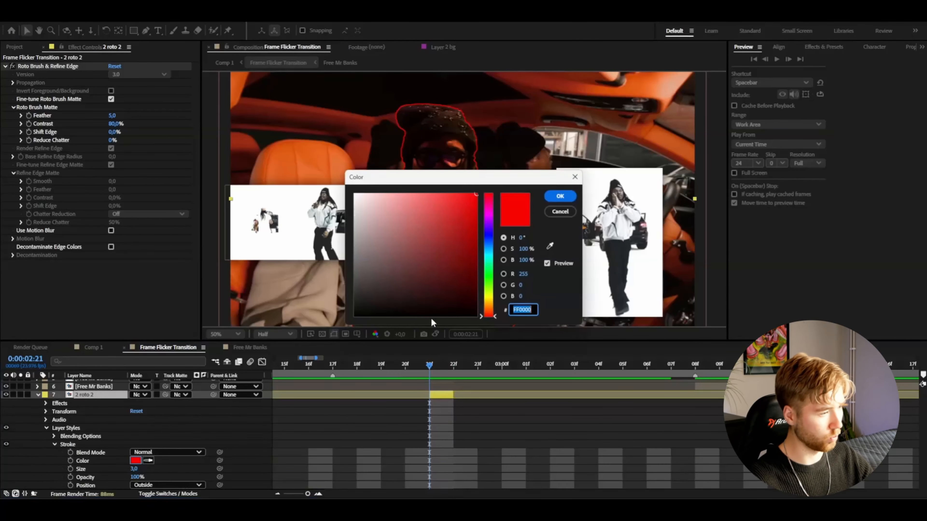
pyautogui.click(353, 194)
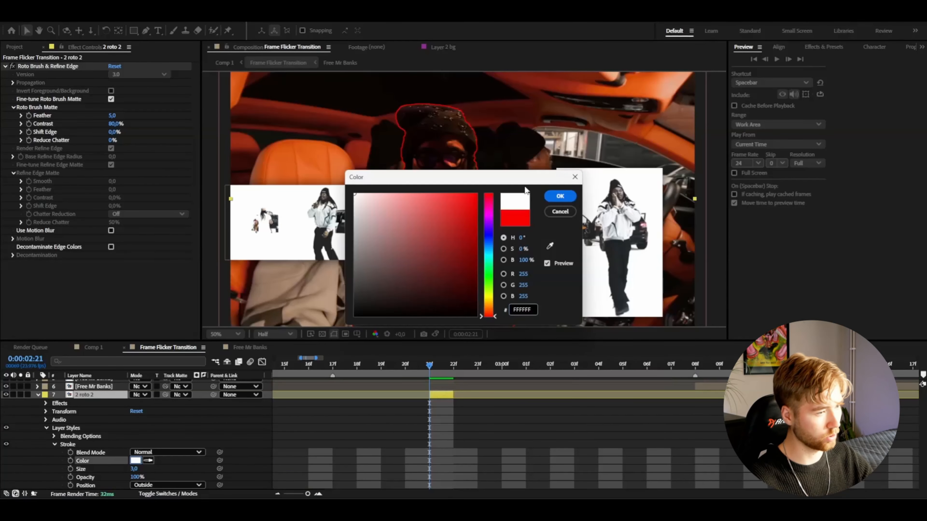
pyautogui.click(558, 197)
pyautogui.moveTo(135, 469); pyautogui.dragTo(179, 466)
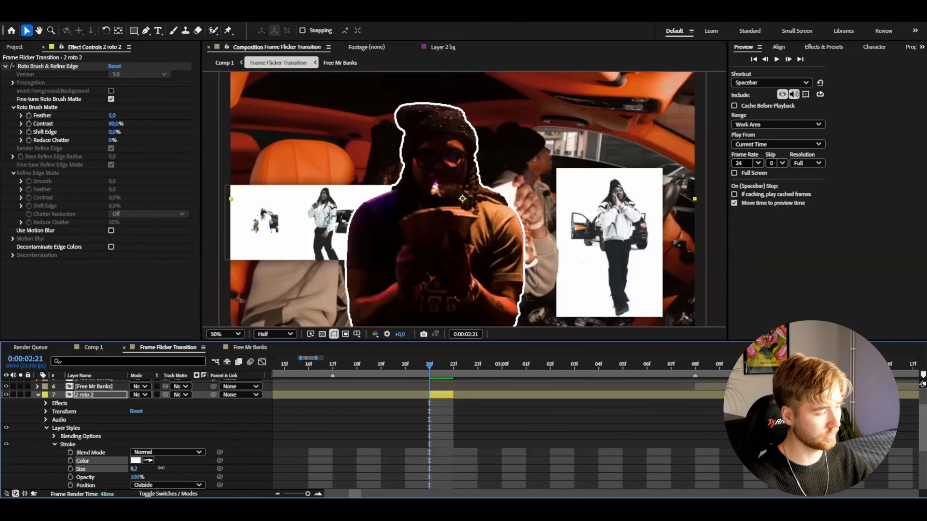
pyautogui.moveTo(161, 468); pyautogui.dragTo(159, 468)
# Apply the S_EdgeDetect effect to the one-frame roto copy and set its Threshold to 0.500
pyautogui.hotkey('ctrl', 'space')
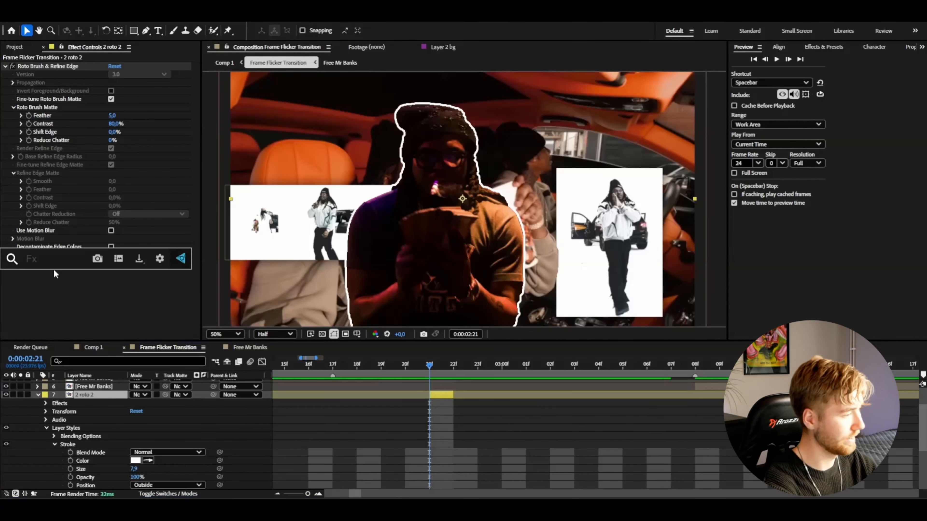
pyautogui.write('edg')
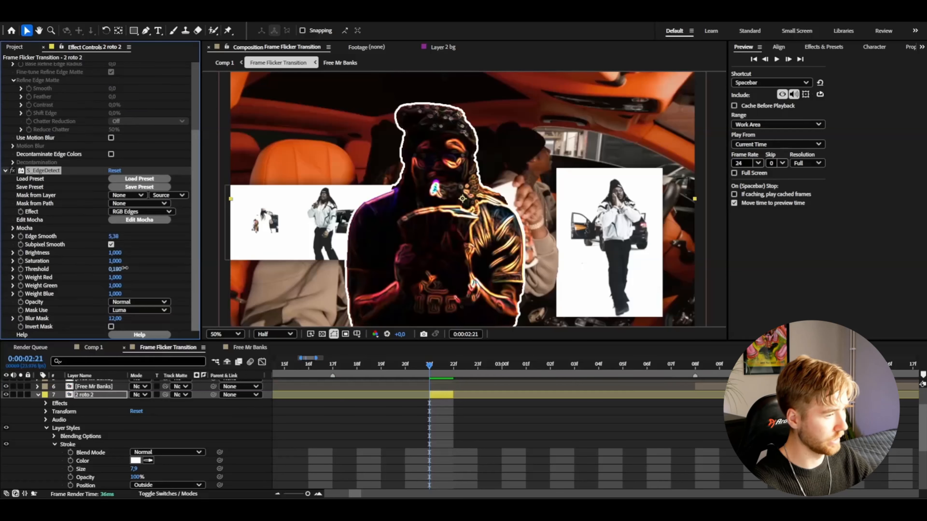
pyautogui.moveTo(126, 268); pyautogui.dragTo(136, 268)
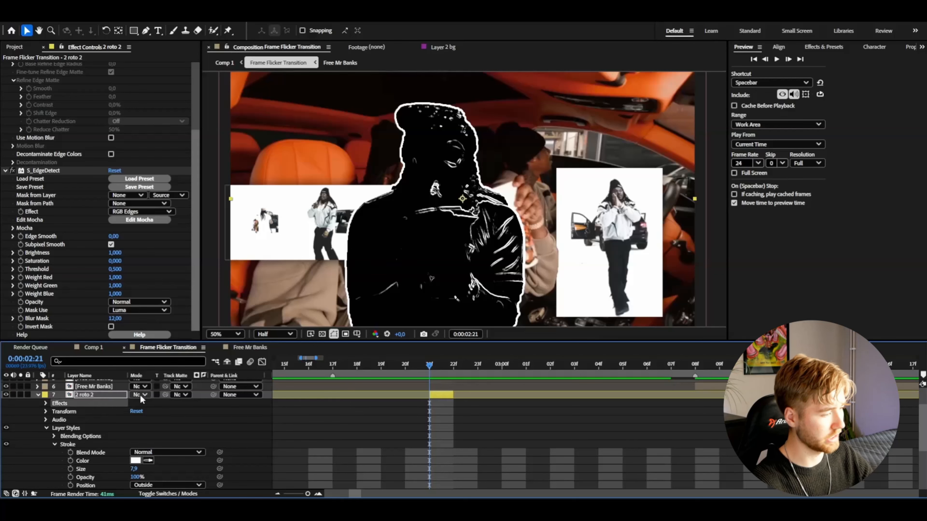
# Set the roto copy's blending mode to Screen and place its layer below "1 roto"
pyautogui.click(141, 396)
pyautogui.click(180, 193)
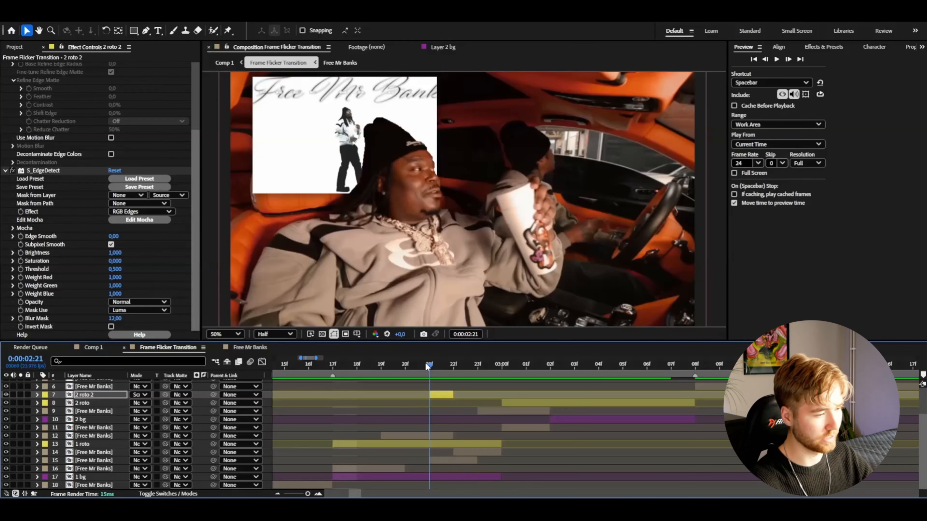
pyautogui.moveTo(426, 364)
pyautogui.mouseDown()
pyautogui.moveTo(451, 364)
pyautogui.moveTo(401, 362)
pyautogui.moveTo(553, 376)
pyautogui.moveTo(358, 380)
pyautogui.moveTo(430, 368)
pyautogui.mouseUp()
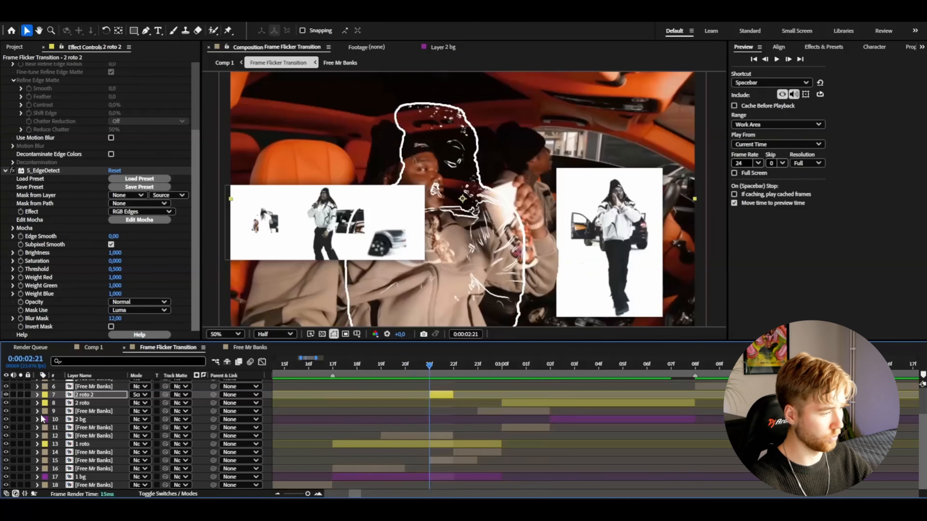
pyautogui.moveTo(80, 396); pyautogui.dragTo(83, 452)
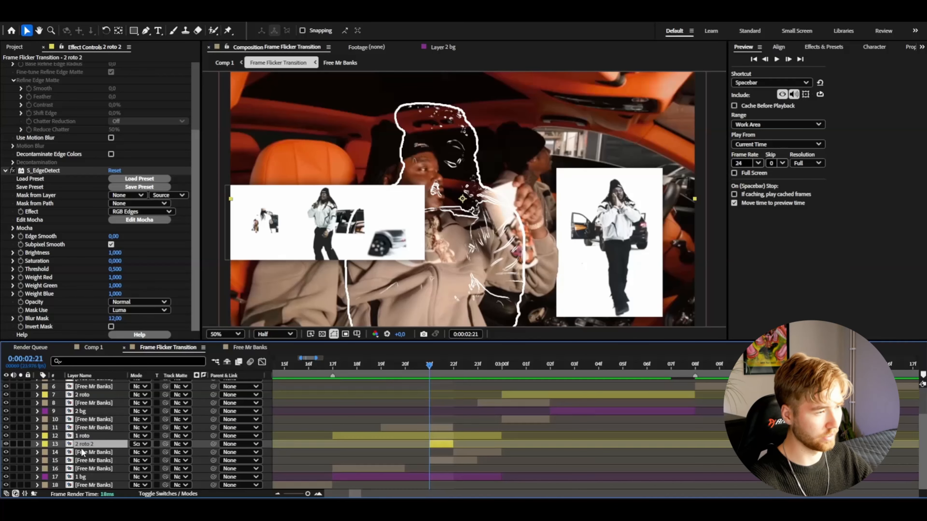
# Preview the outlined frame in the flicker transition from 0:00:02:17 and save the project
pyautogui.click(333, 364)
pyautogui.press('space')
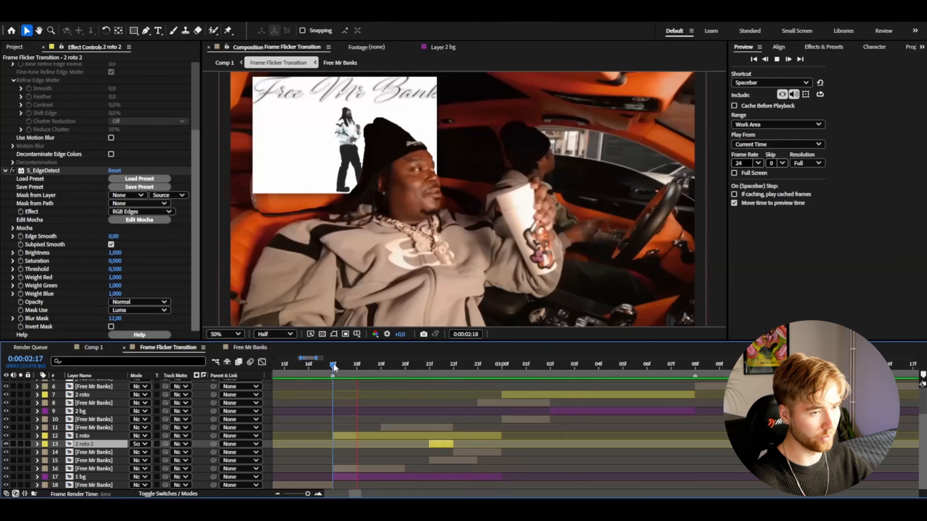
pyautogui.press('space')
pyautogui.scroll(3, 637, 450)
pyautogui.hotkey('ctrl', 's')
# Move the layer 5 clip back to around 0:00:03:02, mask it to a portrait rectangle and scale it to 69%
pyautogui.press('-')
pyautogui.press('-')
pyautogui.click(577, 418)
pyautogui.moveTo(577, 421); pyautogui.dragTo(572, 421)
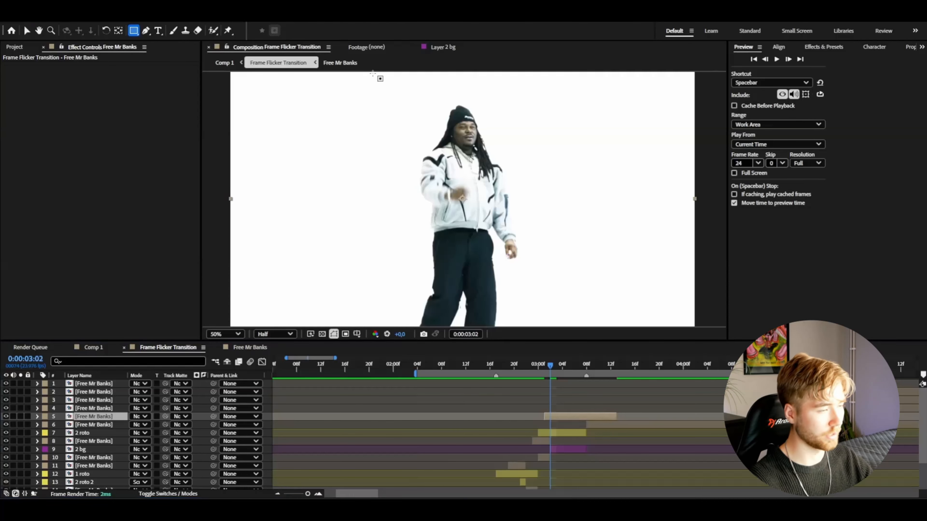
pyautogui.moveTo(372, 74)
pyautogui.mouseDown()
pyautogui.moveTo(519, 256)
pyautogui.moveTo(546, 329)
pyautogui.mouseUp()
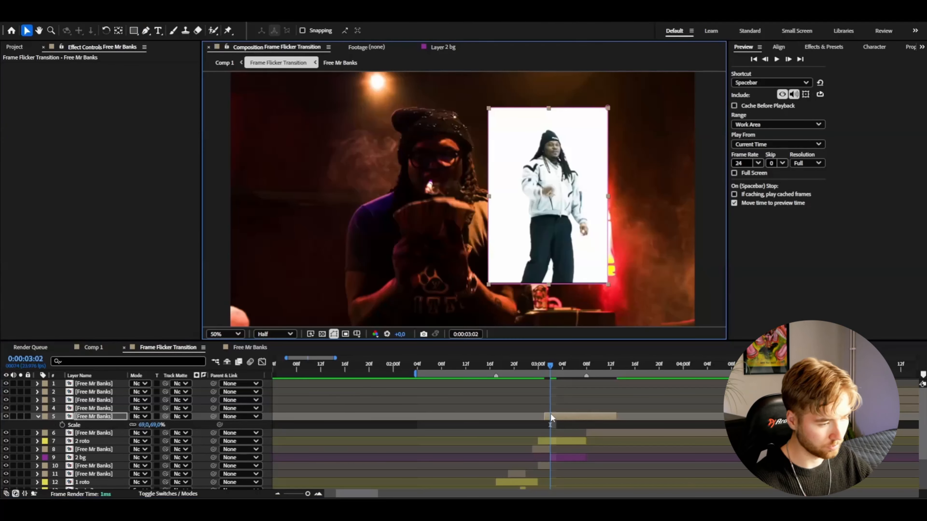
# Mask the layer 4 clip to a wide rectangle, then scale it down and position it in the frame's upper-left area
pyautogui.moveTo(266, 118); pyautogui.dragTo(672, 281)
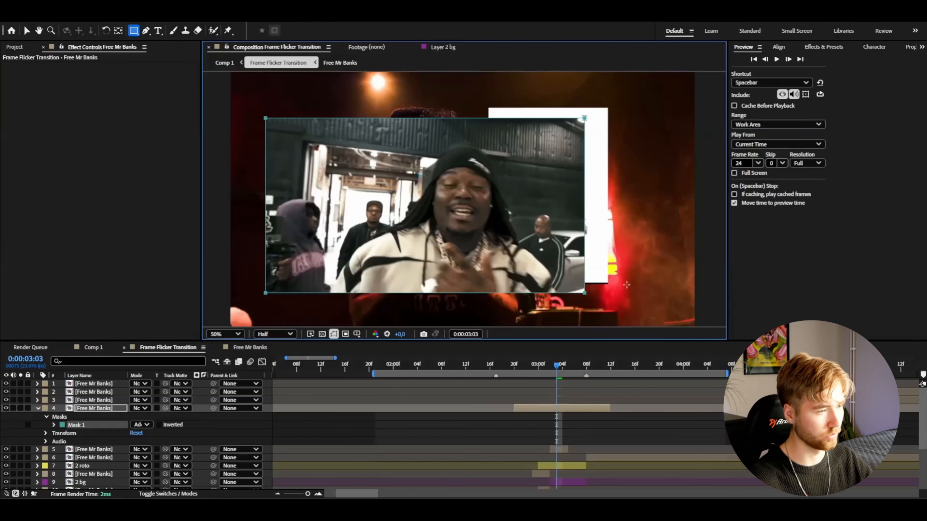
pyautogui.click(93, 409)
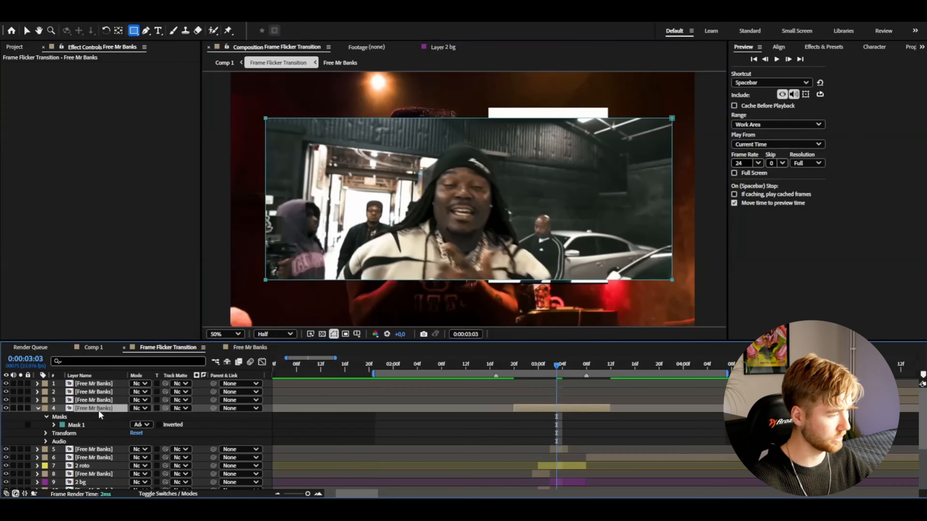
pyautogui.press('s')
pyautogui.moveTo(125, 413); pyautogui.dragTo(123, 413)
pyautogui.press('v')
pyautogui.moveTo(494, 217); pyautogui.dragTo(387, 165)
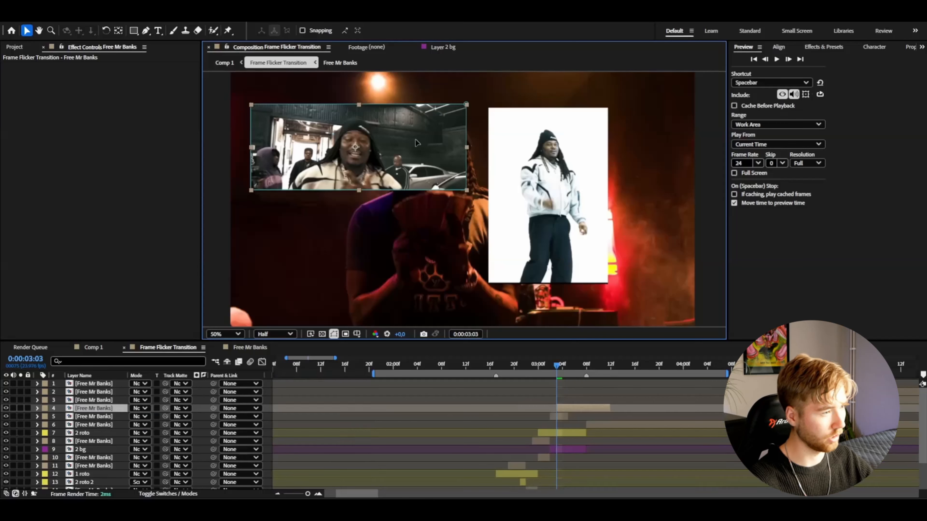
pyautogui.moveTo(421, 156); pyautogui.dragTo(417, 142)
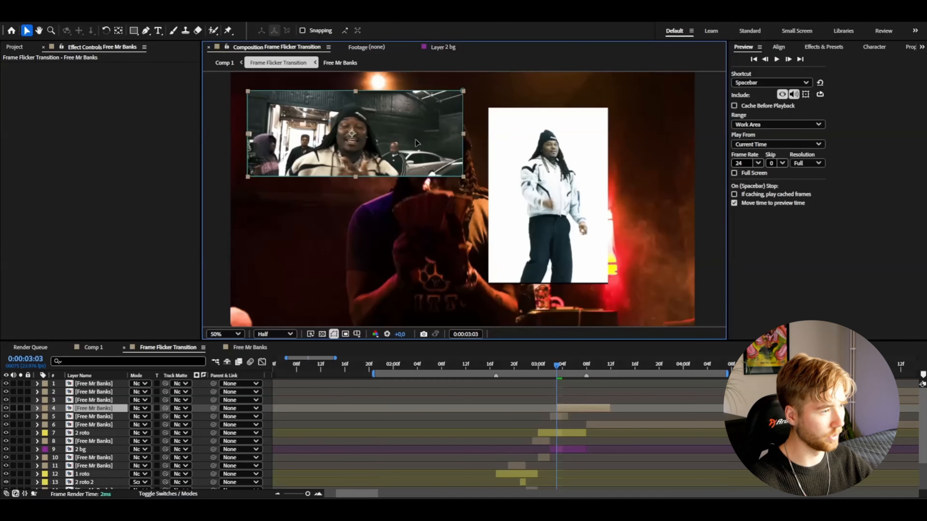
# Place the wide masked clip's layer below "2 roto" and trim its end to 0:00:03:05
pyautogui.moveTo(94, 411); pyautogui.dragTo(99, 442)
pyautogui.click(569, 367)
pyautogui.hotkey('ctrl', 'shift', 'd')
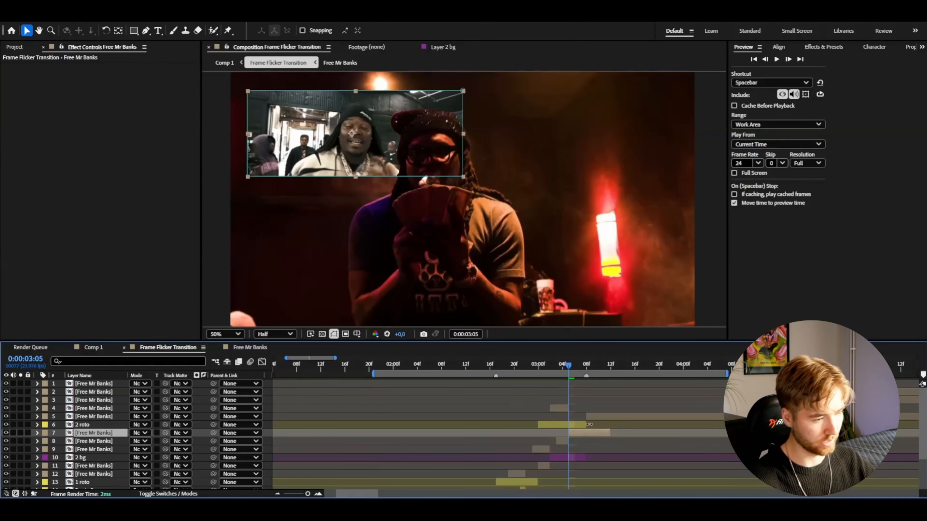
pyautogui.press('Delete')
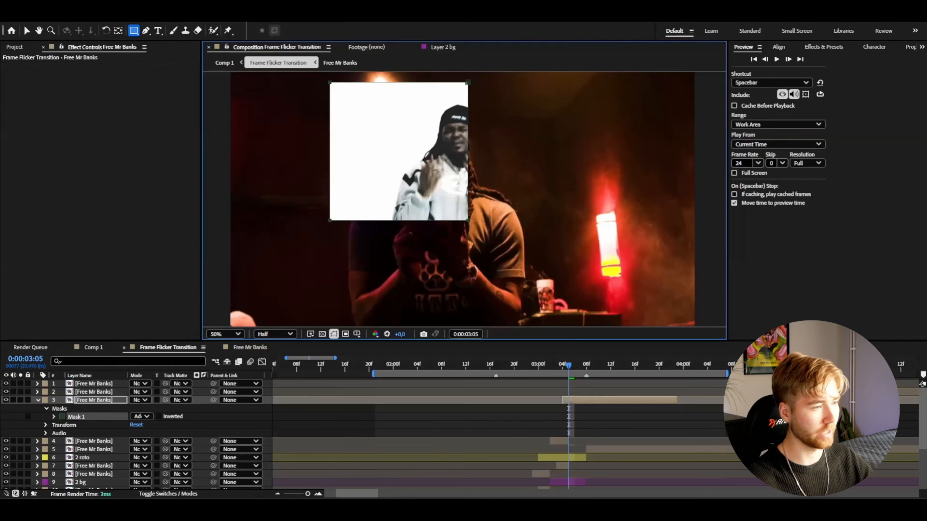
# Mask the layer 3 clip with a square around the standing subject, scale it to 59%, and preview the transition
pyautogui.moveTo(469, 215); pyautogui.dragTo(422, 158)
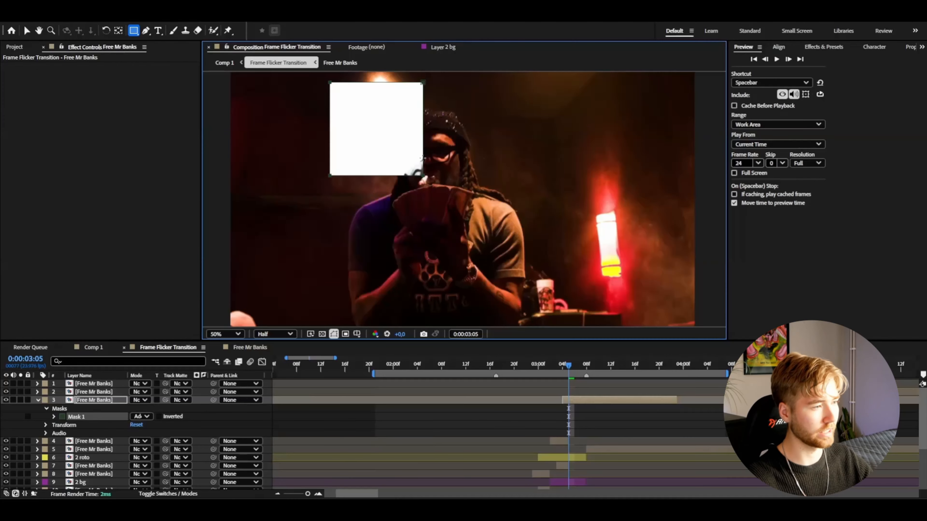
pyautogui.moveTo(481, 189); pyautogui.dragTo(557, 232)
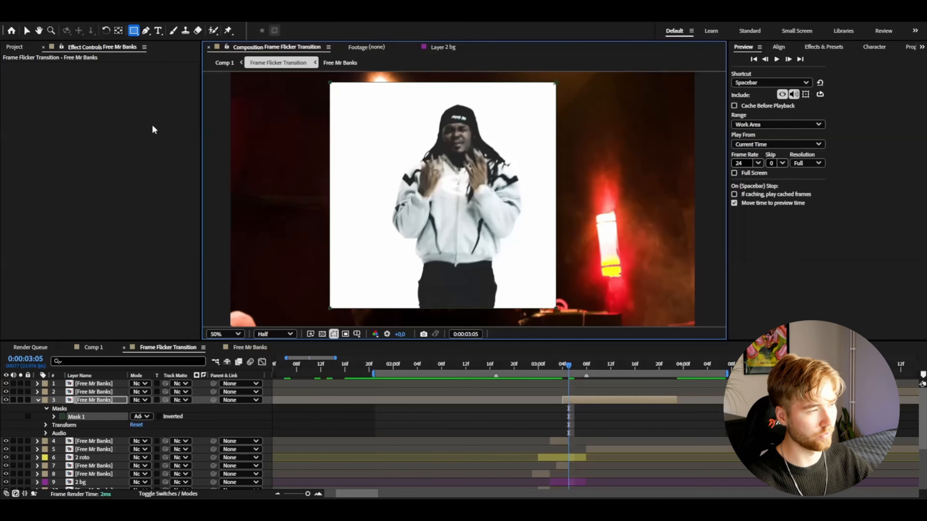
pyautogui.press('space')
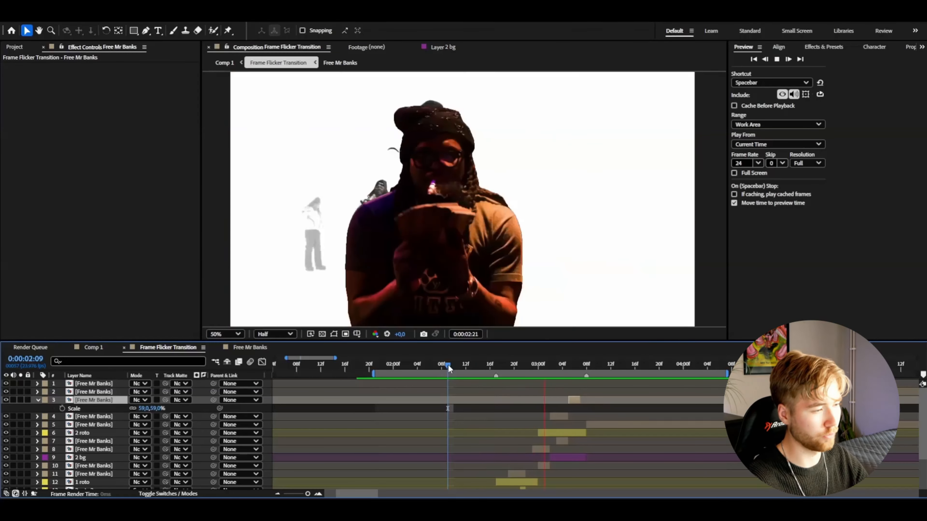
pyautogui.press('space')
pyautogui.press('space')
pyautogui.click(497, 367)
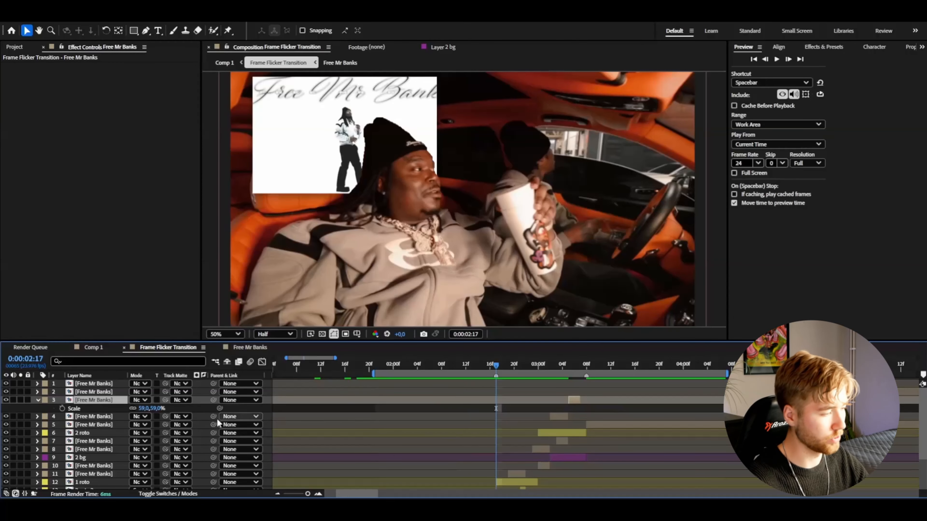
pyautogui.click(38, 401)
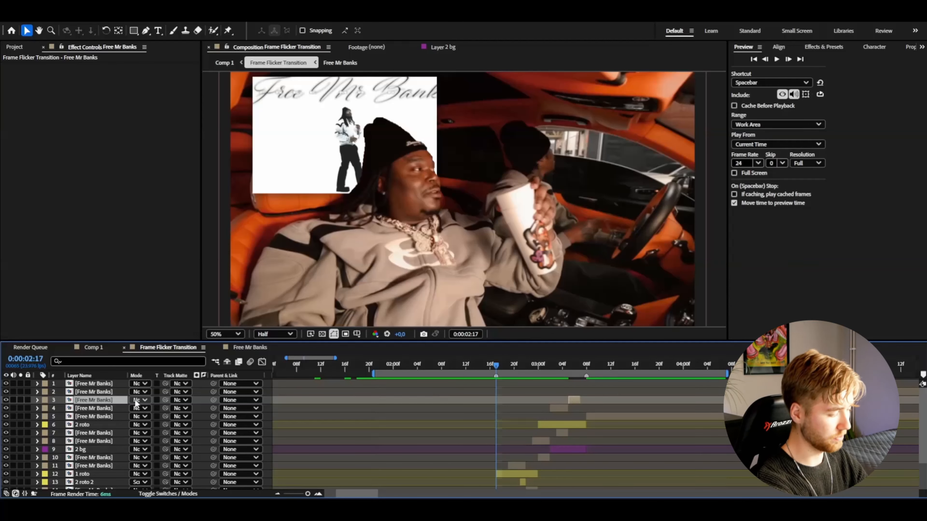
# Add an adjustment layer above the clips and trim it to run from 0:00:02:17 to 0:00:03:08
pyautogui.hotkey('ctrl', 'alt', 'y')
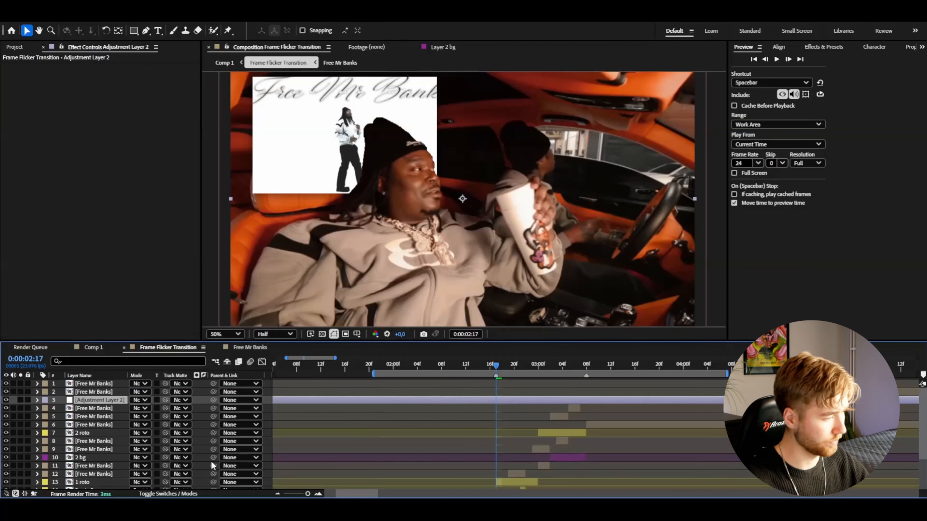
pyautogui.hotkey('ctrl', 'shift', 'd')
pyautogui.click(491, 409)
pyautogui.press('Delete')
pyautogui.moveTo(511, 367); pyautogui.dragTo(584, 368)
pyautogui.click(593, 401)
pyautogui.hotkey('ctrl', 'shift', 'd')
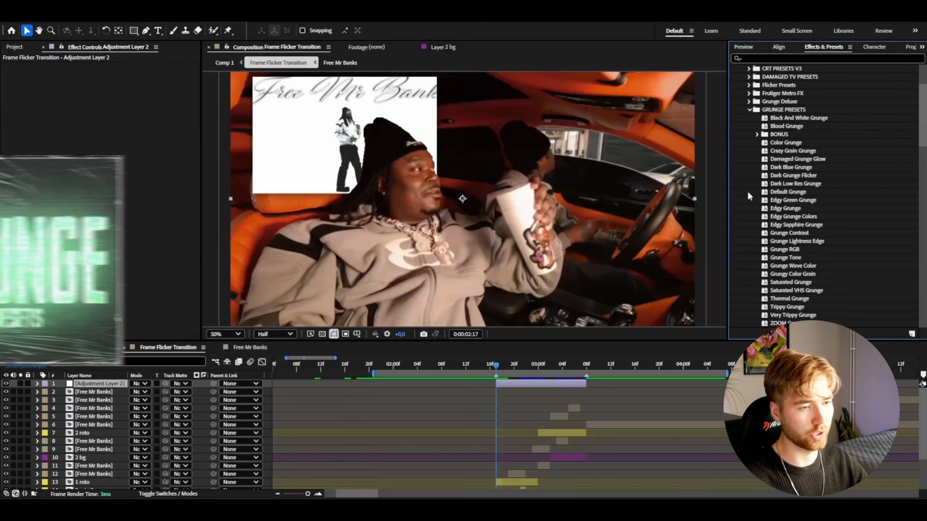
# Try the Super Grunge preset on the adjustment layer and preview it
pyautogui.click(757, 134)
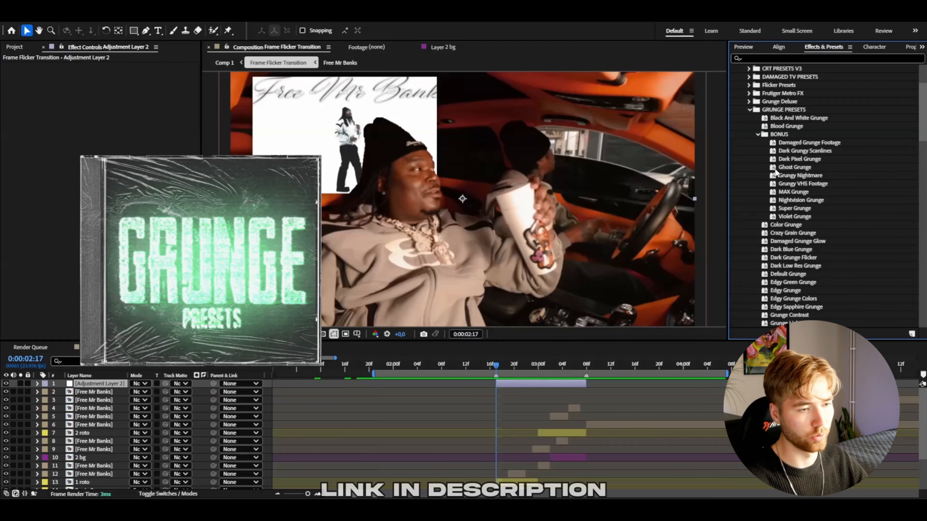
pyautogui.click(790, 216)
pyautogui.click(790, 209)
pyautogui.click(801, 160)
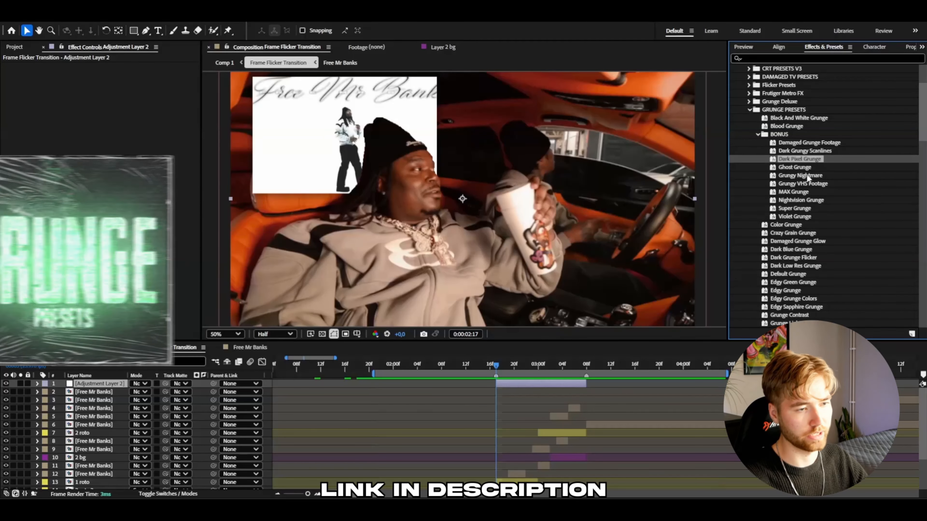
pyautogui.click(784, 201)
pyautogui.moveTo(786, 209); pyautogui.dragTo(512, 384)
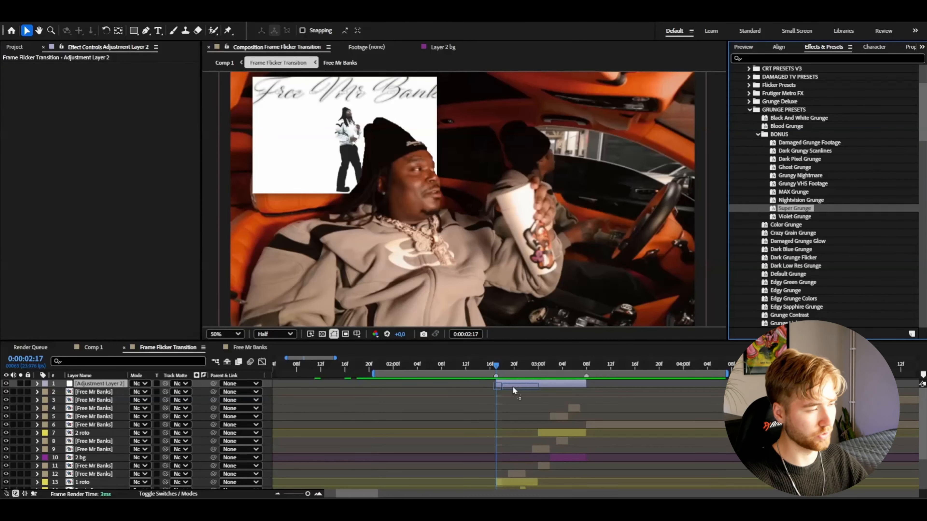
pyautogui.click(409, 366)
pyautogui.moveTo(408, 366); pyautogui.dragTo(407, 366)
pyautogui.press('space')
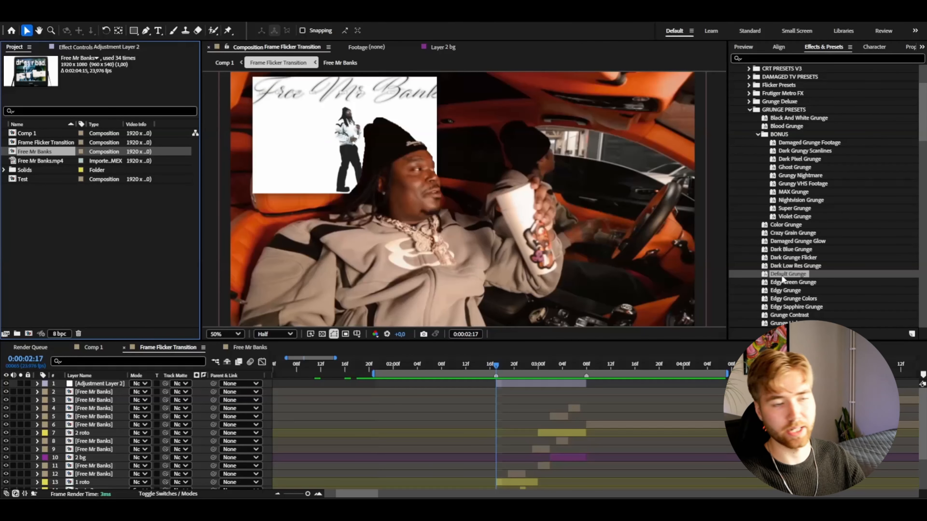
# Apply the Default Grunge preset to the adjustment layer and preview the transition
pyautogui.moveTo(701, 293); pyautogui.dragTo(509, 386)
pyautogui.click(433, 365)
pyautogui.press('space')
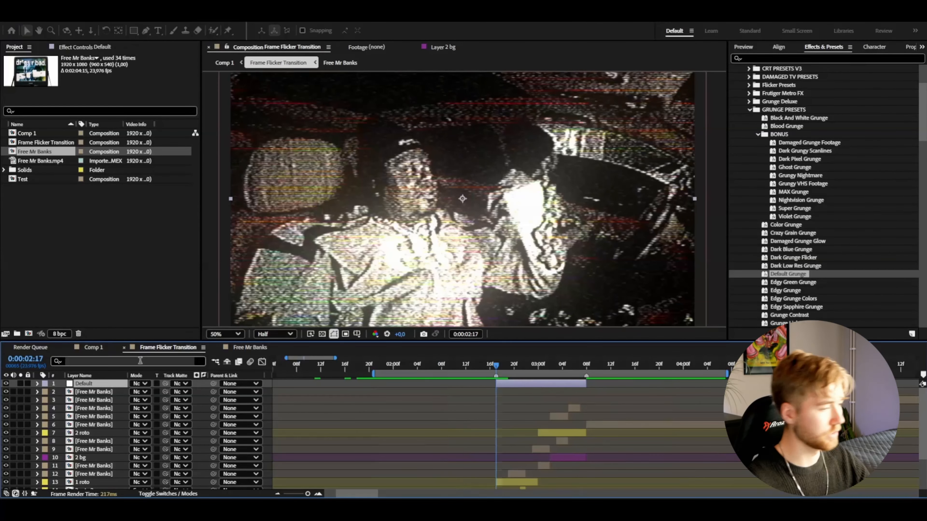
# Rename the adjustment layer "Default" and set its label color to Purple
pyautogui.press('Return')
pyautogui.click(44, 383)
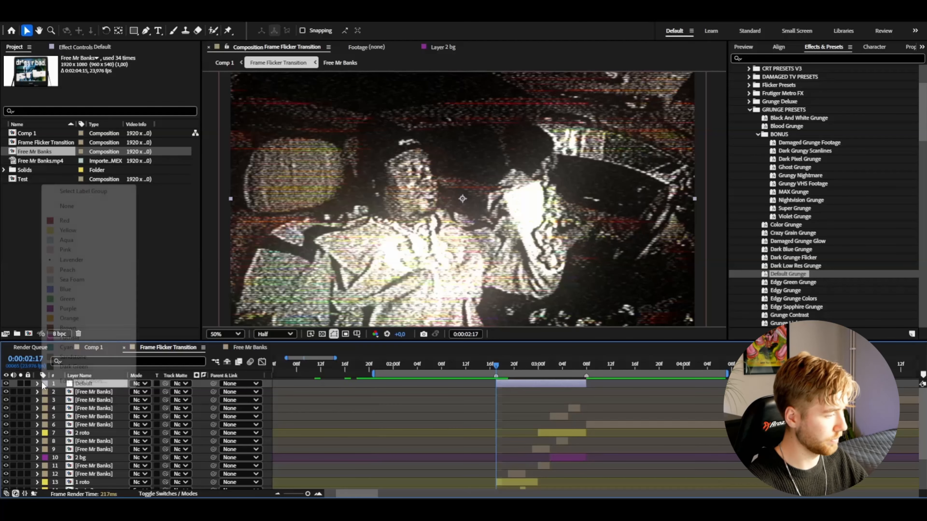
pyautogui.click(71, 310)
# Split the "Default" adjustment layer at 0:00:02:20 and 0:00:03:03, delete the middle part and preview the result
pyautogui.moveTo(515, 366); pyautogui.dragTo(493, 368)
pyautogui.hotkey('ctrl', 'shift', 'd')
pyautogui.hotkey('ctrl', 'shift', 'd')
pyautogui.click(549, 383)
pyautogui.click(549, 389)
pyautogui.press('Delete')
pyautogui.press('space')
pyautogui.press('space')
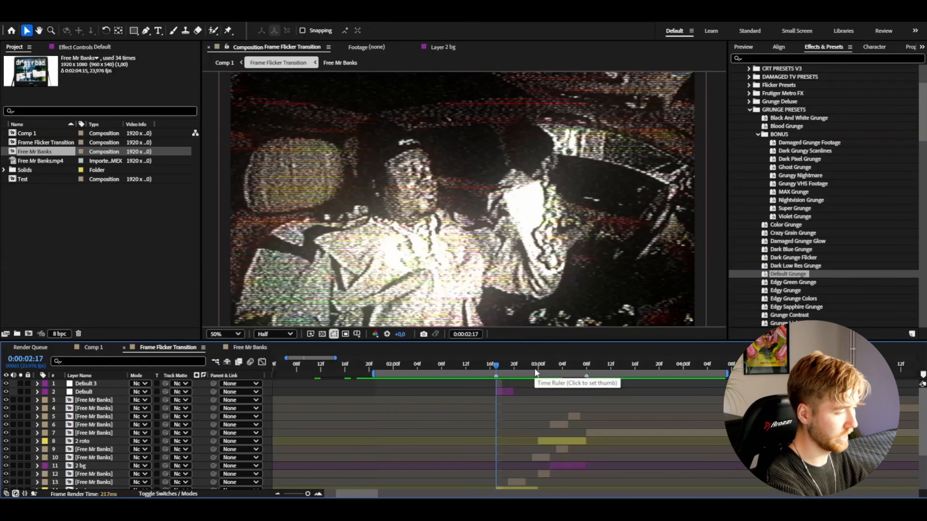
# Add another adjustment layer on top and trim it to run from 0:00:02:17 to 0:00:03:08
pyautogui.hotkey('ctrl', 'alt', 'y')
pyautogui.moveTo(594, 367); pyautogui.dragTo(537, 366)
pyautogui.click(600, 384)
pyautogui.hotkey('alt', ']')
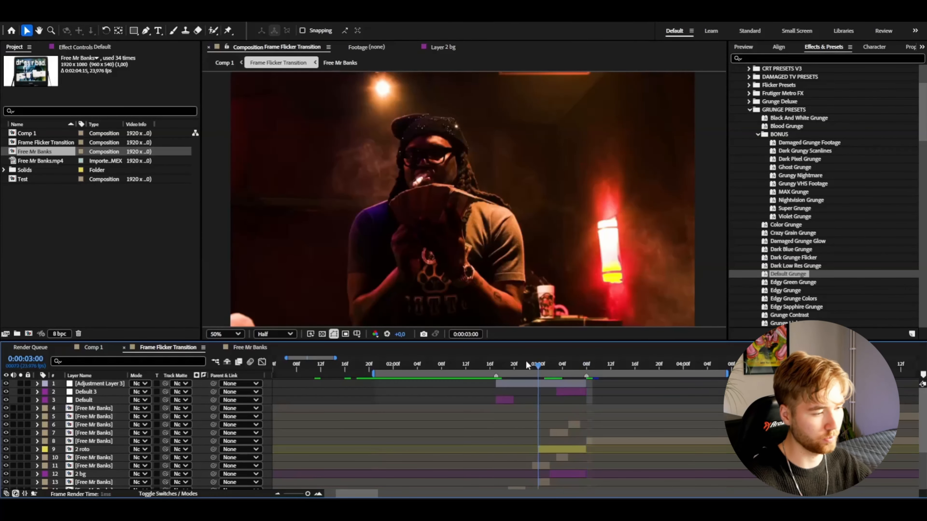
# Apply the Dark Pixel Grunge preset to the new top adjustment layer and preview it
pyautogui.doubleClick(783, 167)
pyautogui.doubleClick(799, 159)
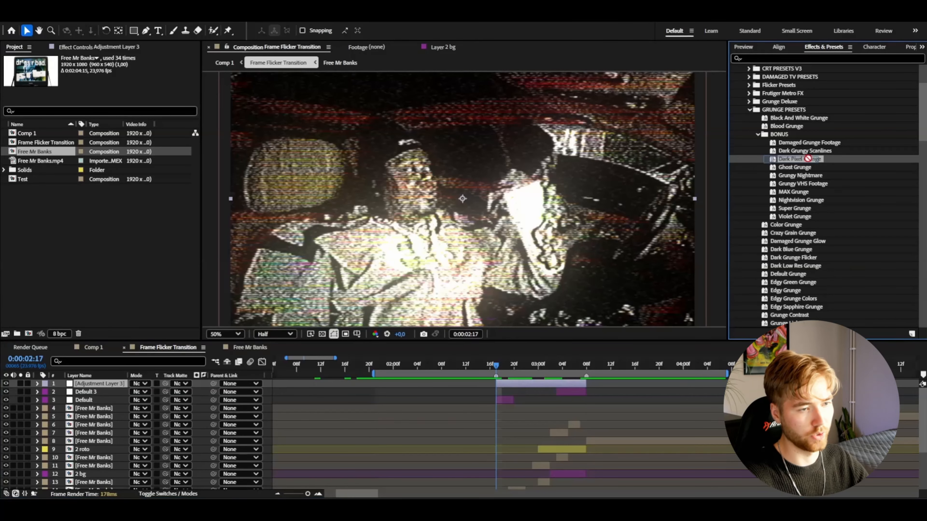
pyautogui.click(508, 390)
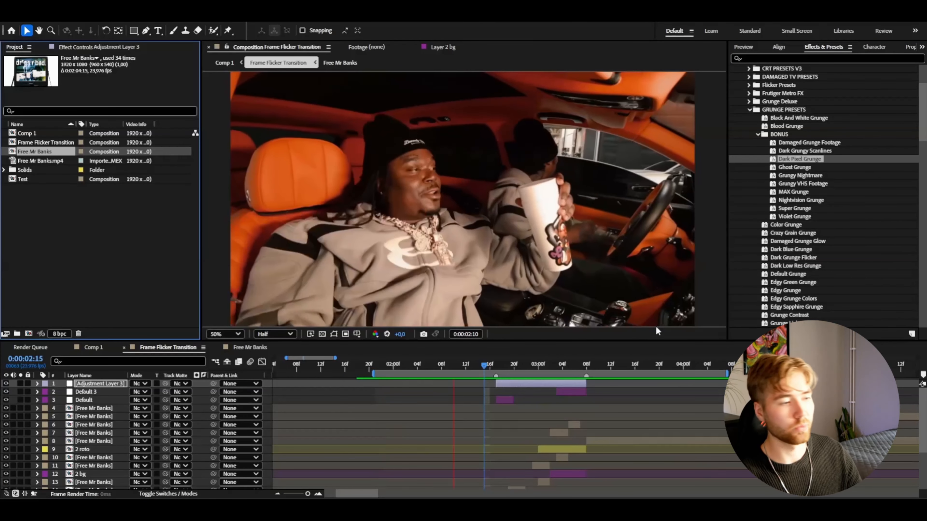